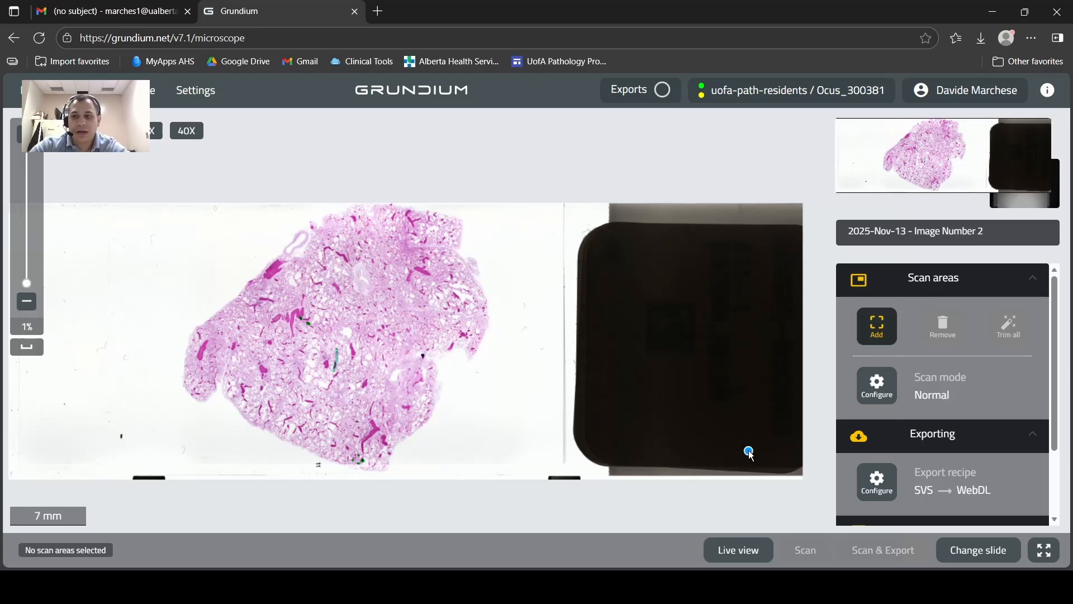
Add a scan area around the tissue and extend its right and top edges outward to about 30.0 × 24.8 mm overall.
click(876, 326)
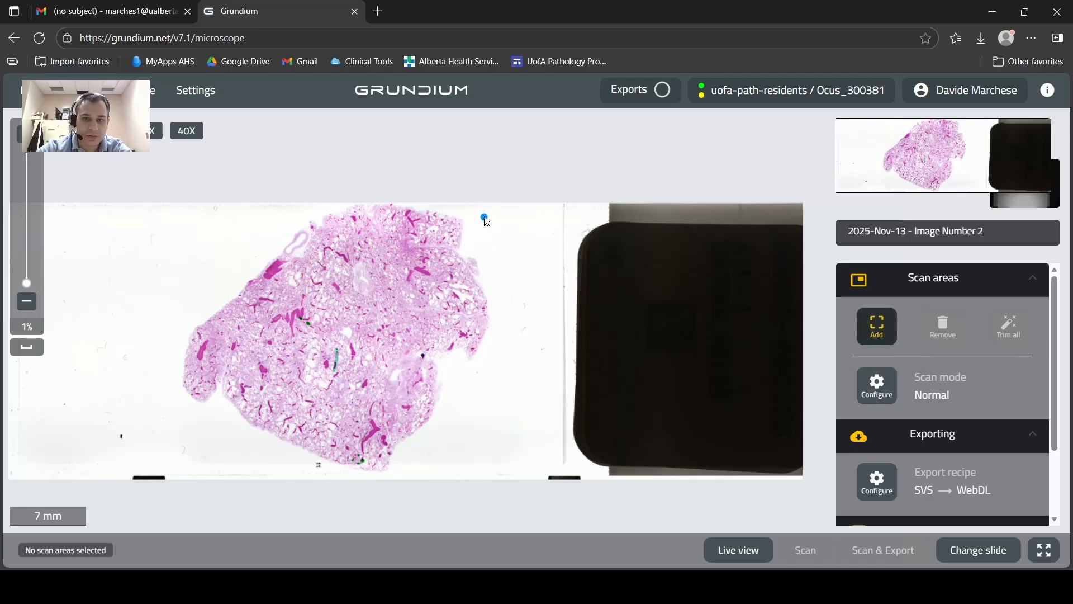
drag(484, 216, 174, 472)
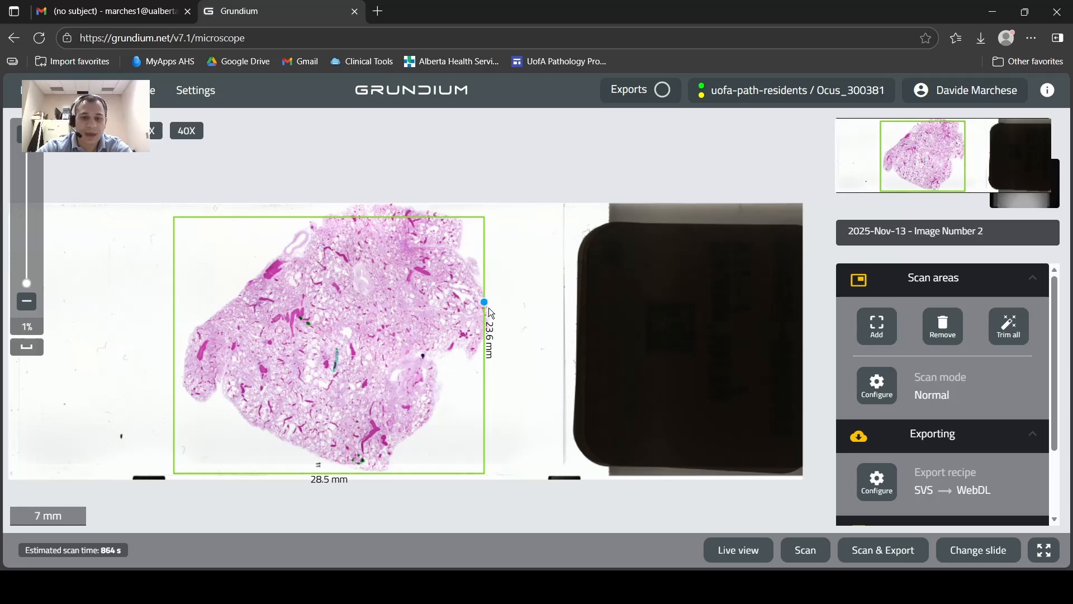
drag(486, 318, 504, 317)
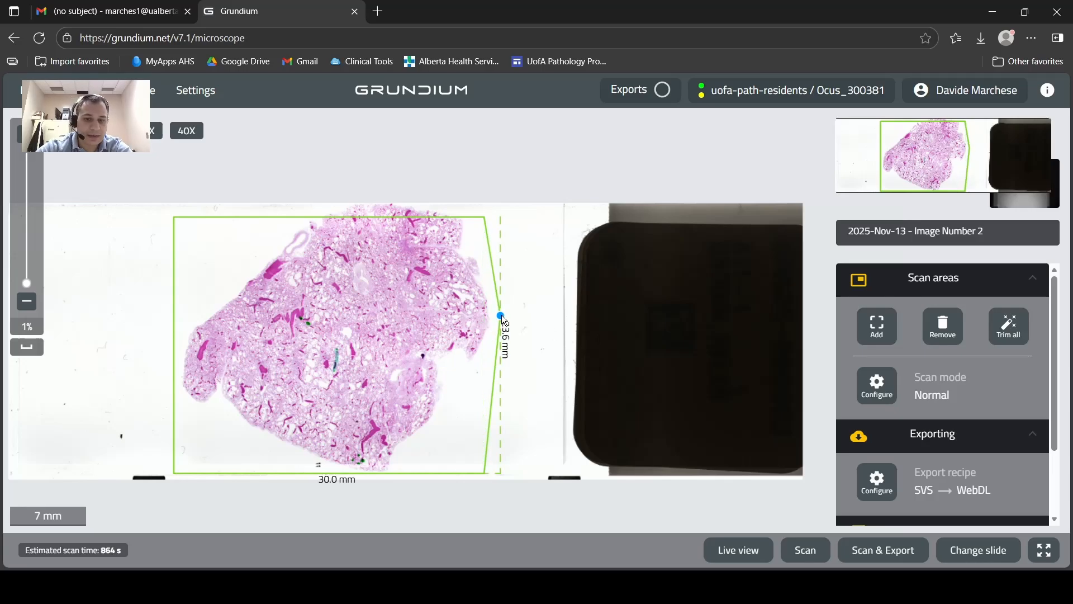
mouse_move(361, 216)
mouse_down()
mouse_move(357, 191)
mouse_move(364, 203)
mouse_up()
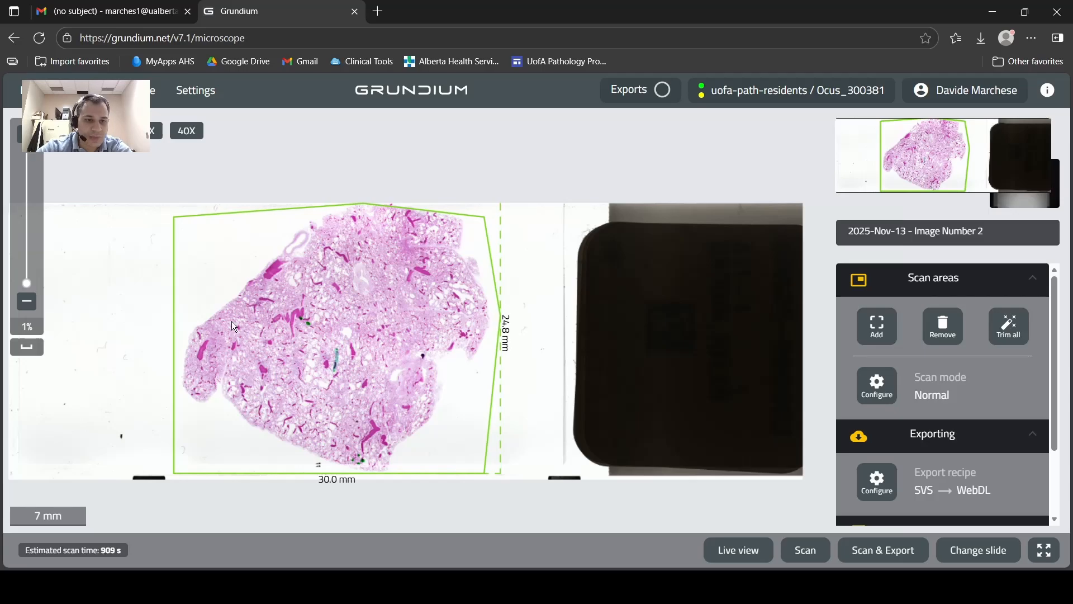
Reshape the scan area's outline to follow the tissue more closely along its upper-left, top-right and lower-right sides.
drag(176, 223, 185, 307)
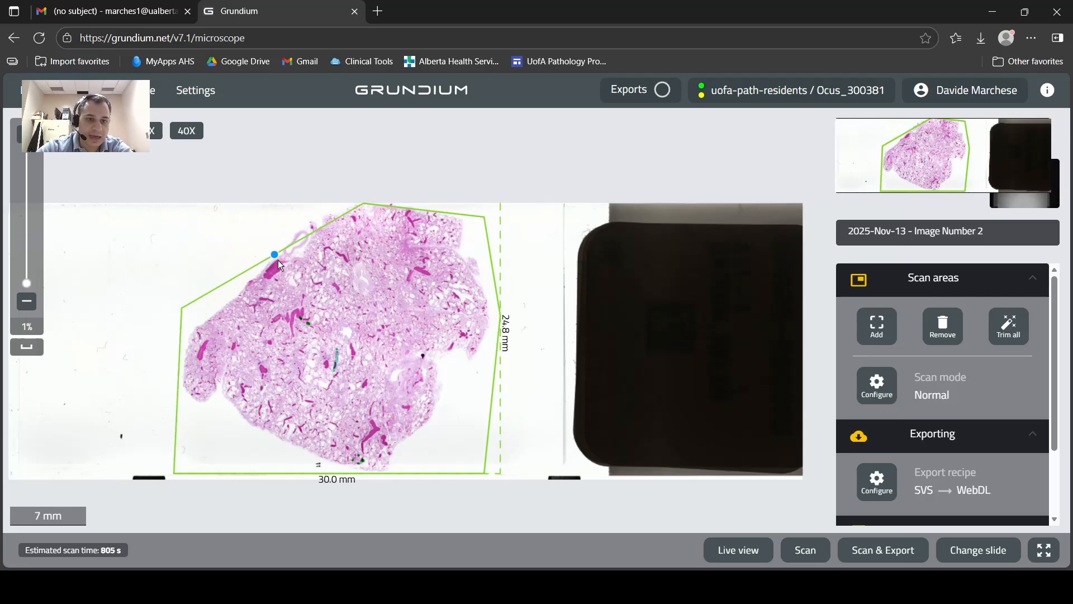
drag(276, 260, 308, 221)
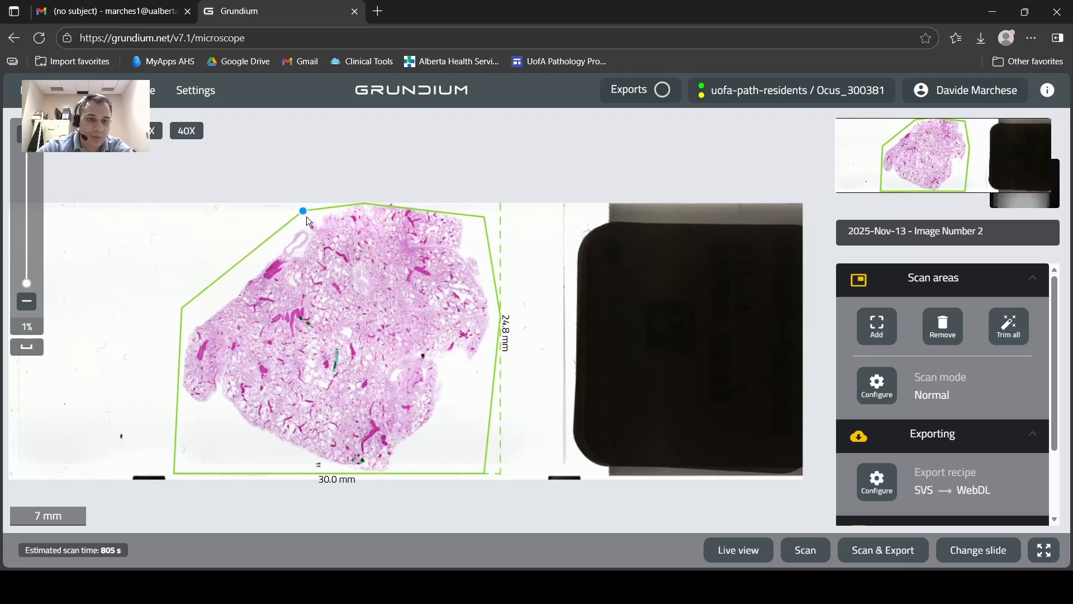
drag(434, 213, 444, 204)
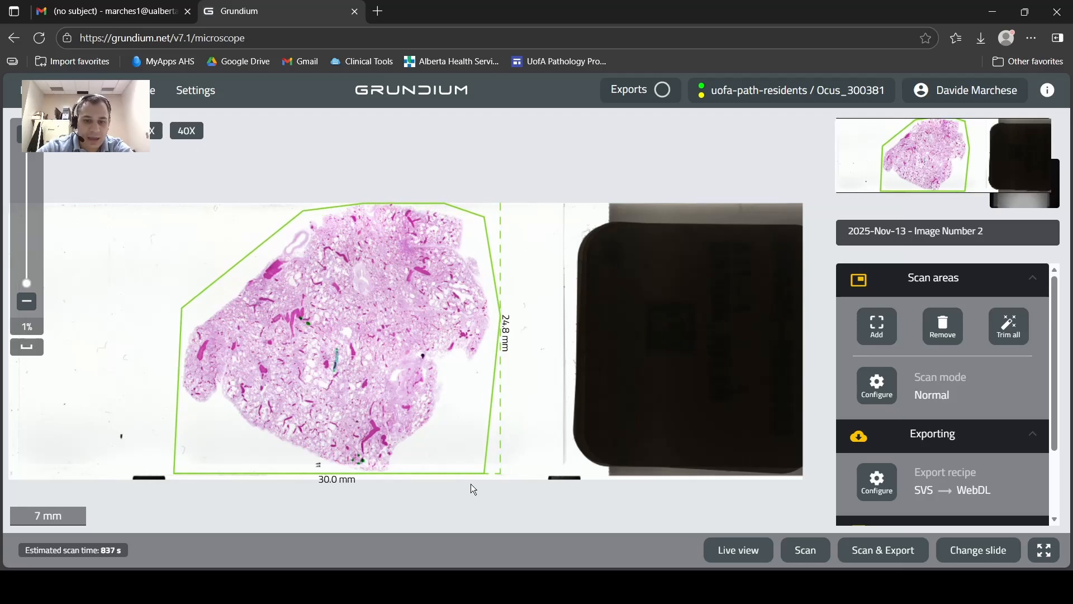
drag(482, 470, 394, 475)
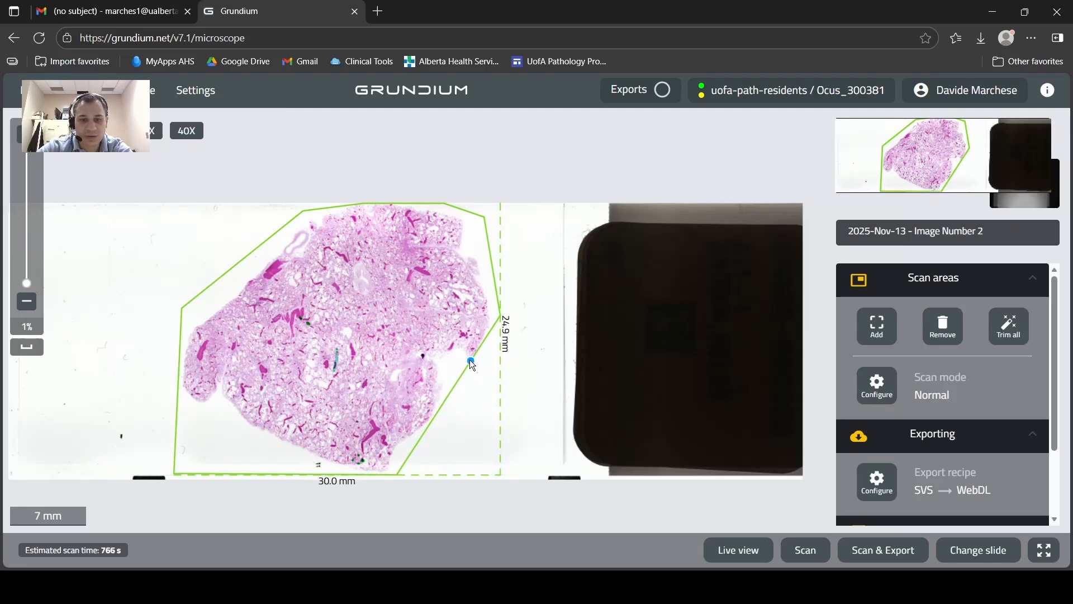
mouse_move(472, 362)
mouse_down()
mouse_move(481, 371)
mouse_move(461, 376)
mouse_up()
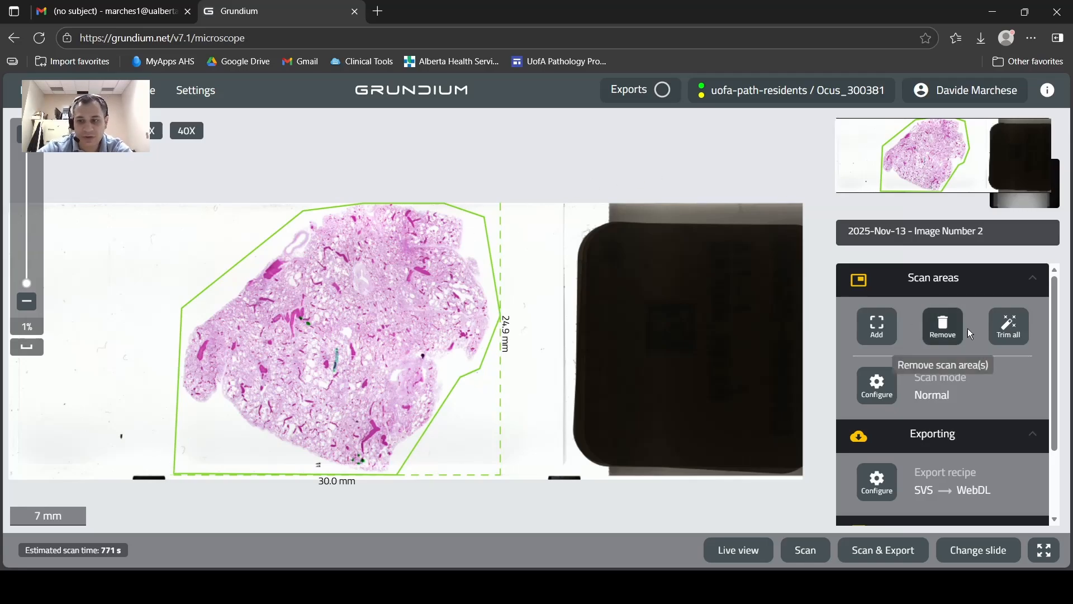
Trim all scan areas automatically and pull the outline's lower-left inner corner closer to the tissue edge.
click(1000, 332)
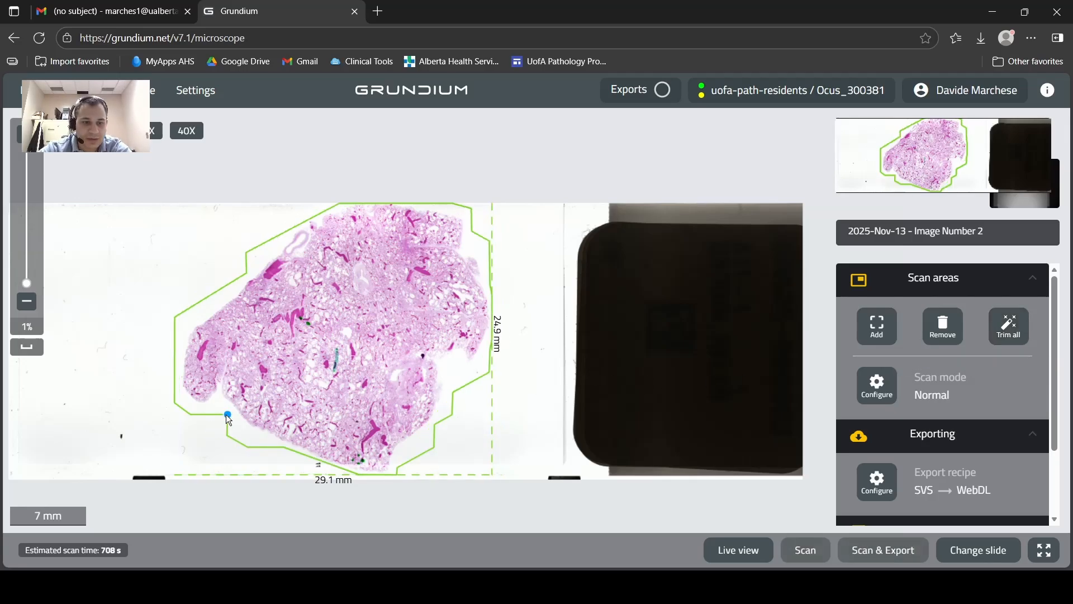
drag(227, 413, 255, 433)
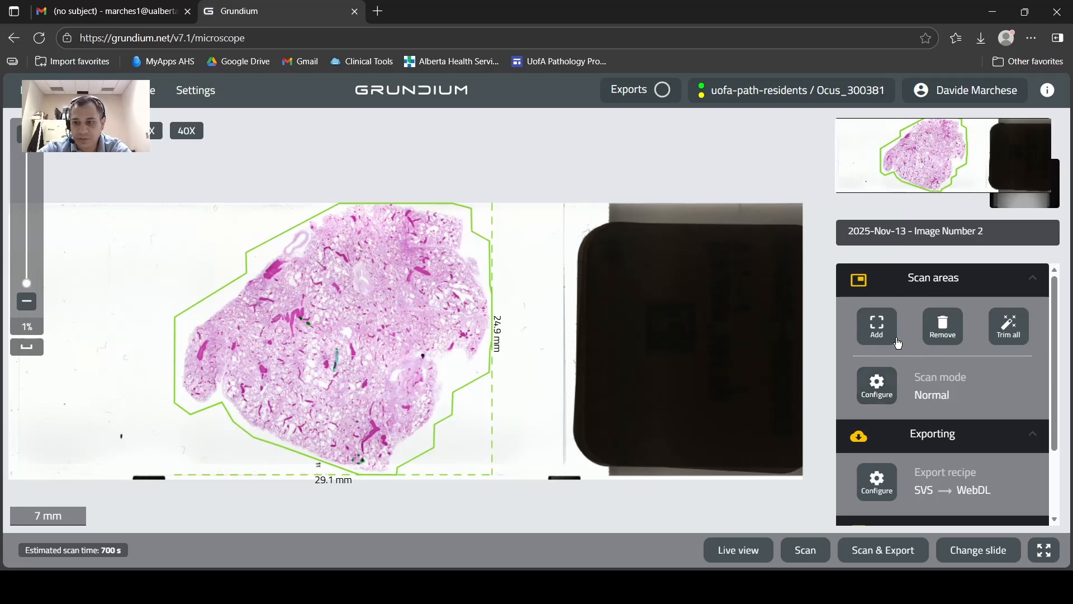
Remove all scan areas from the slide.
click(942, 326)
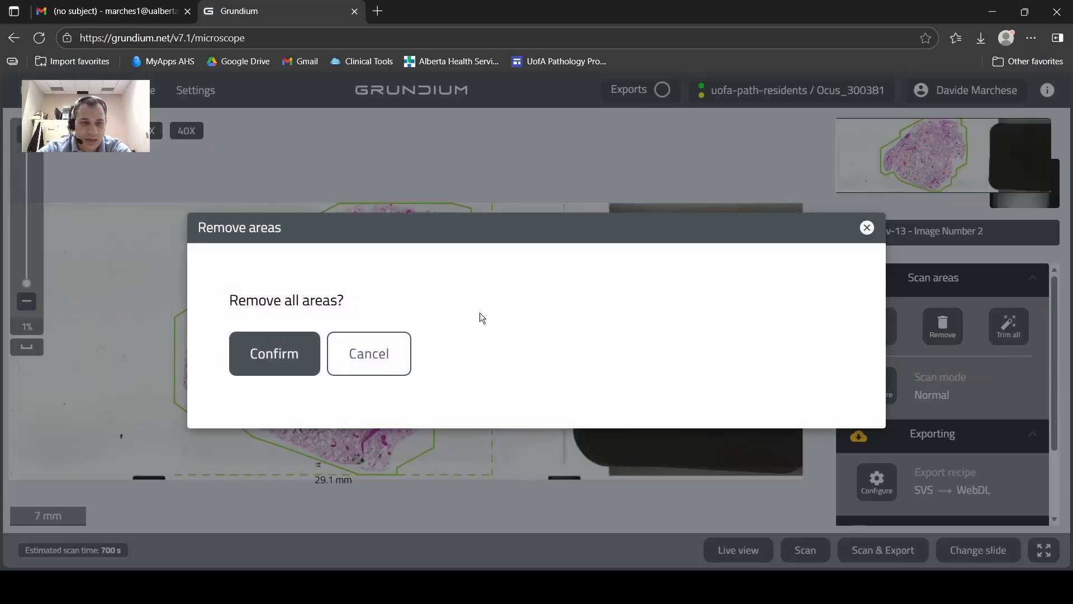
click(246, 349)
Open the scan mode configuration and try the EDOF scan mode.
scroll(940, 398, down, 1)
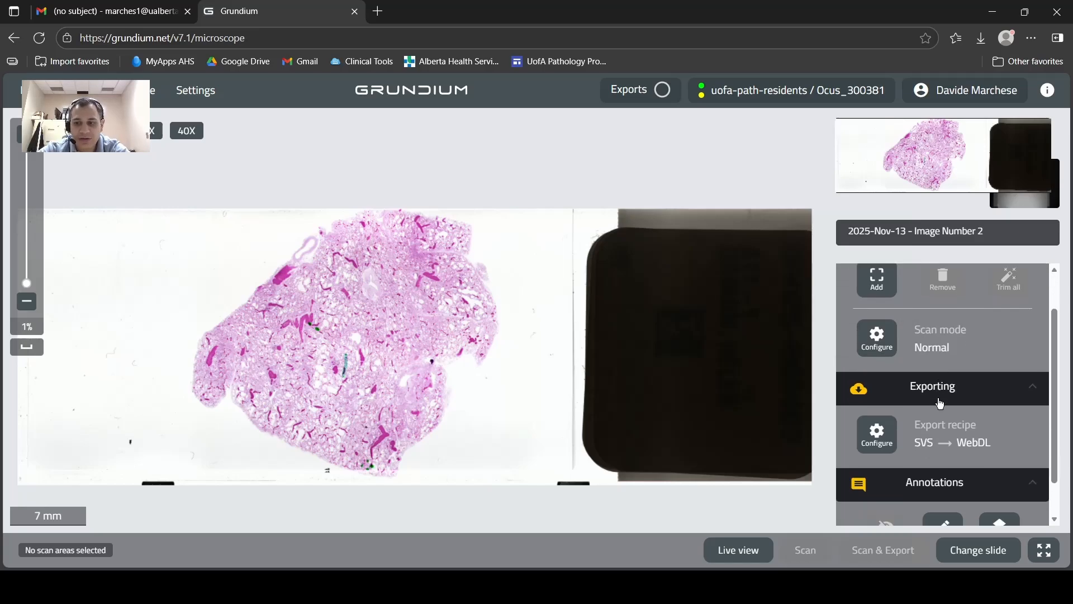
click(877, 330)
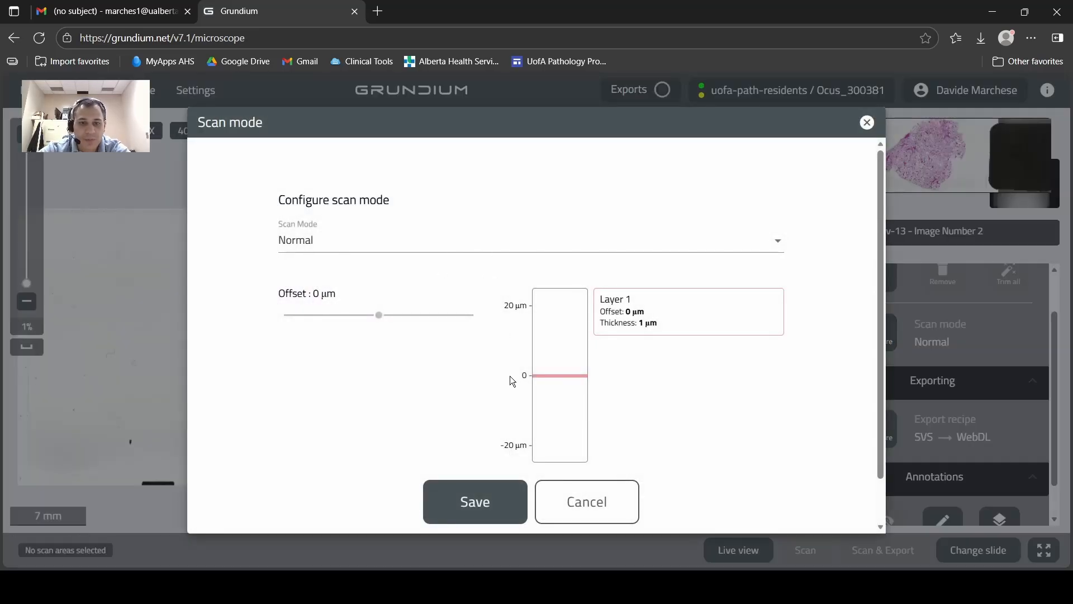
scroll(509, 375, down, 1)
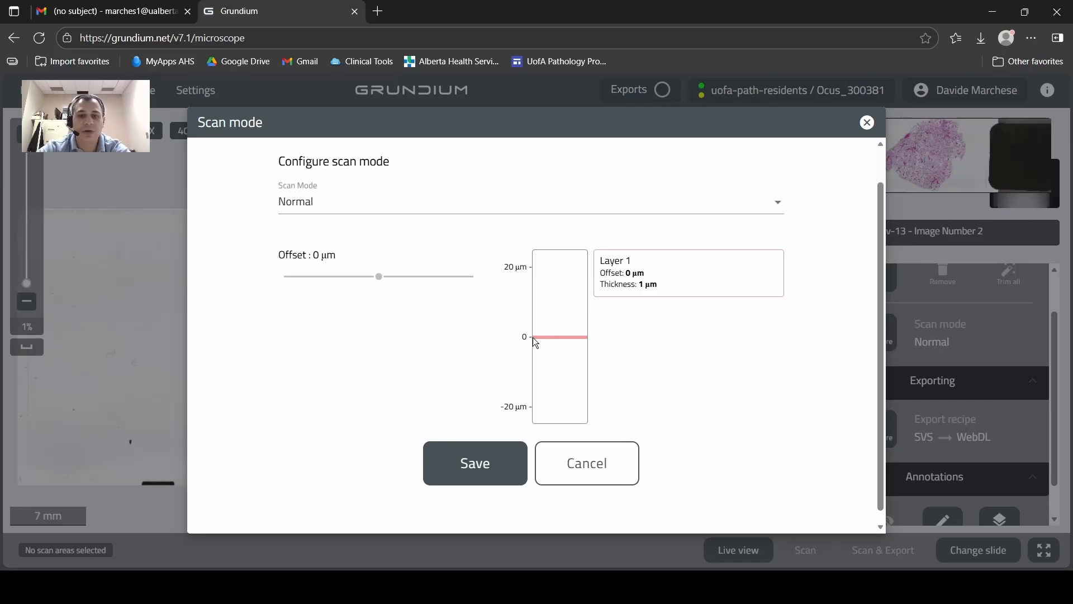
click(531, 214)
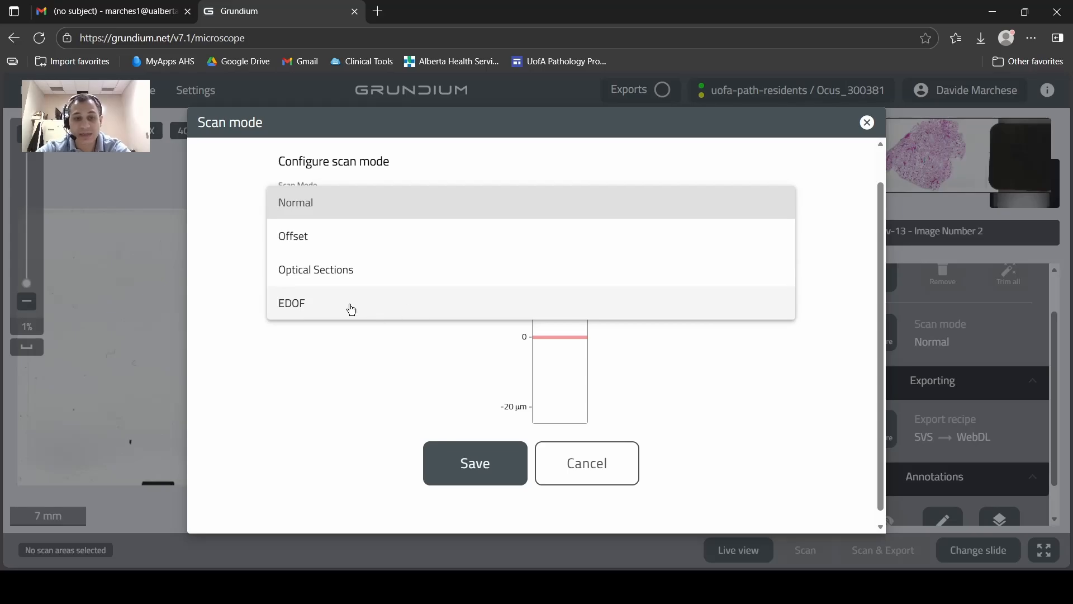
click(308, 309)
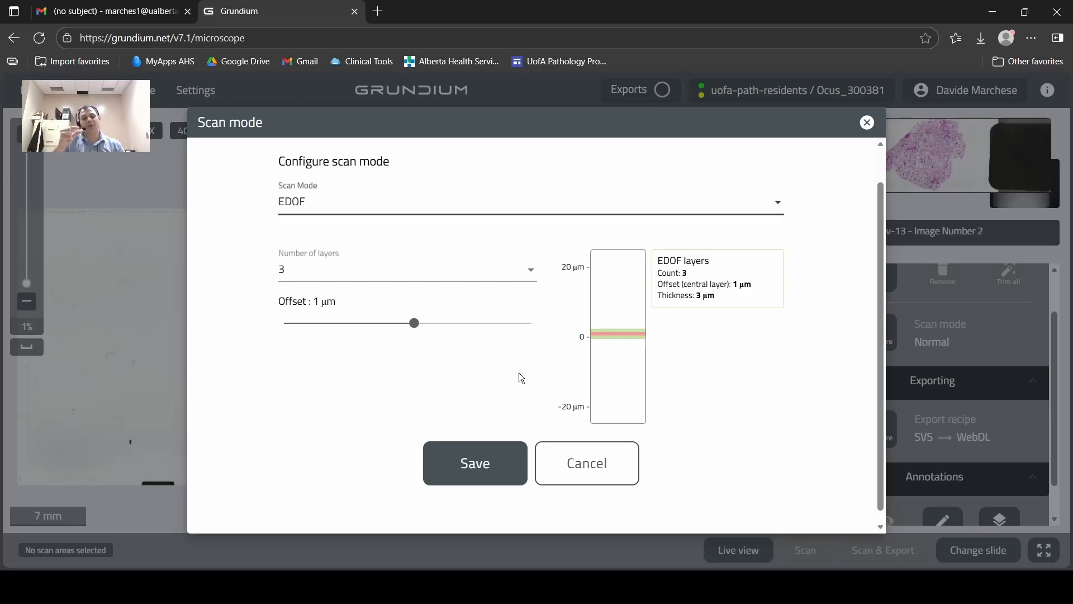
Change the scan mode to Offset with an offset of 1 µm.
click(598, 215)
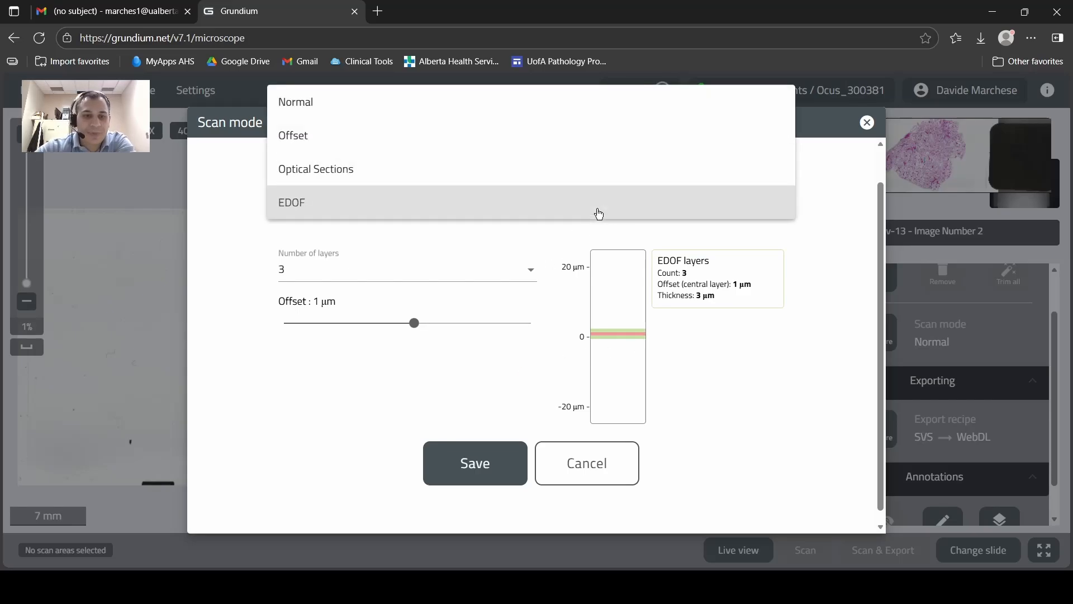
click(377, 144)
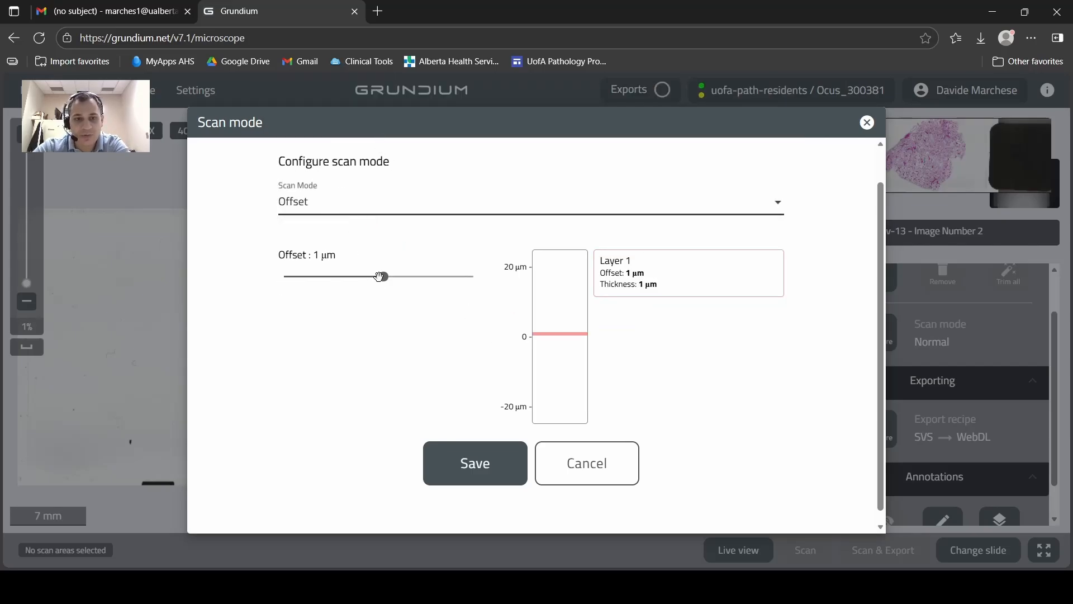
mouse_move(381, 276)
mouse_down()
mouse_move(405, 277)
mouse_move(384, 277)
mouse_up()
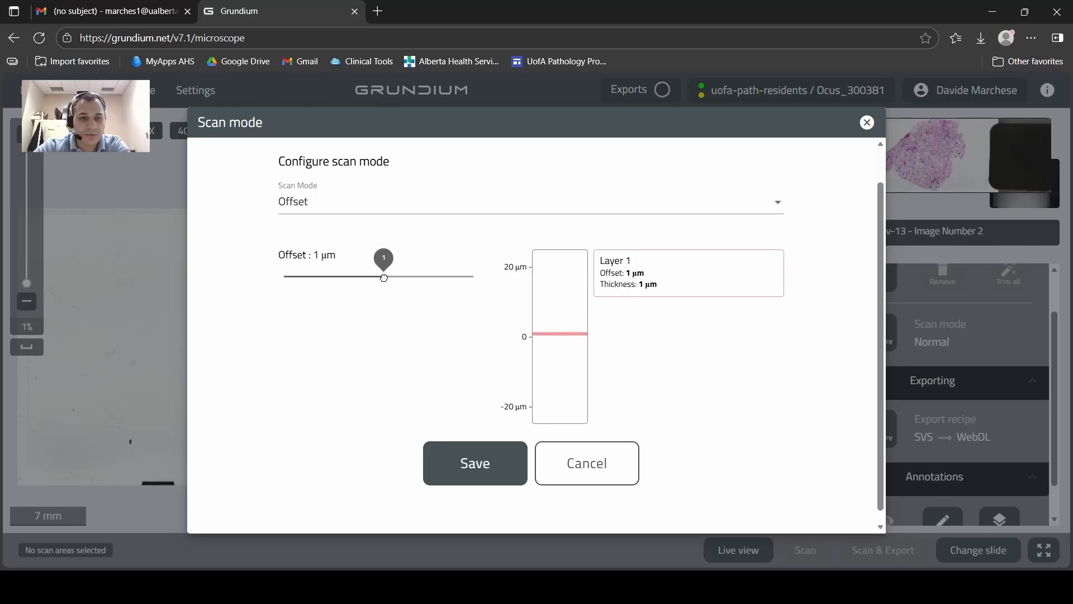
Try the Optical Sections scan mode, return the mode to Normal and close the configuration without saving.
click(455, 204)
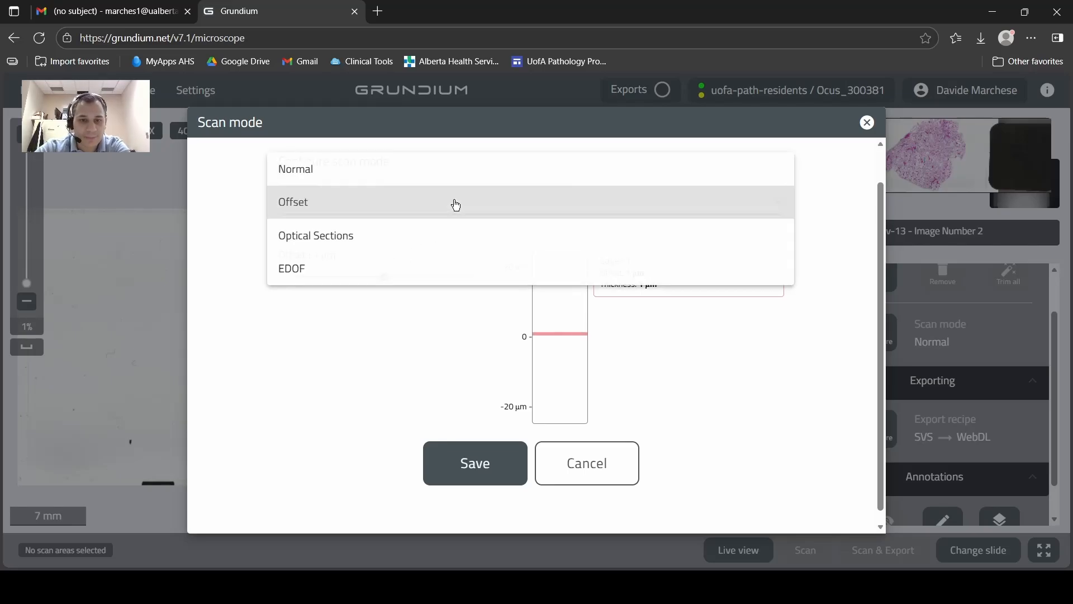
click(423, 233)
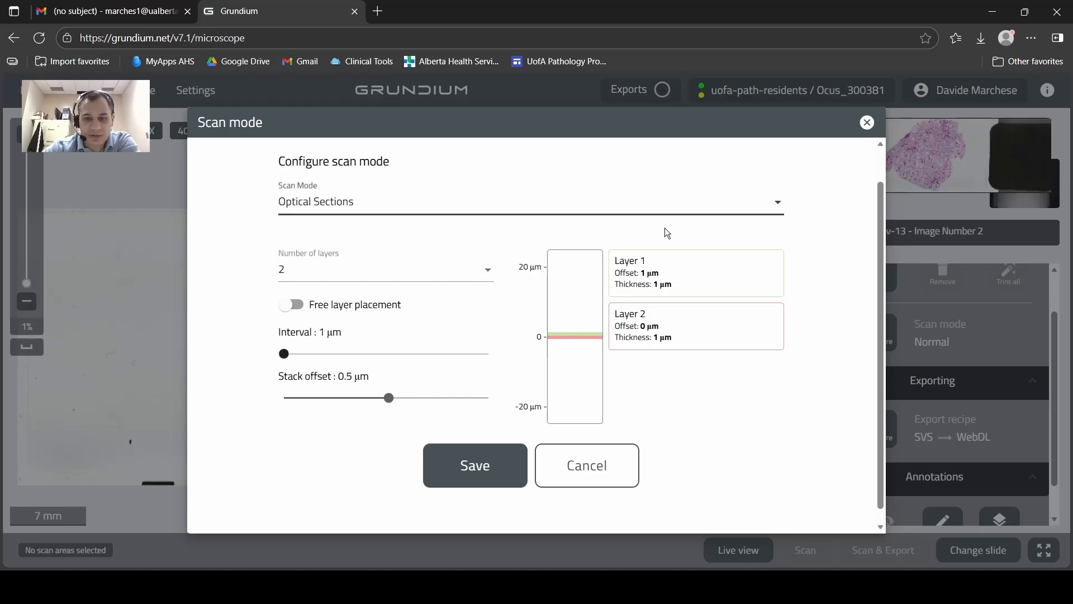
click(702, 203)
click(447, 152)
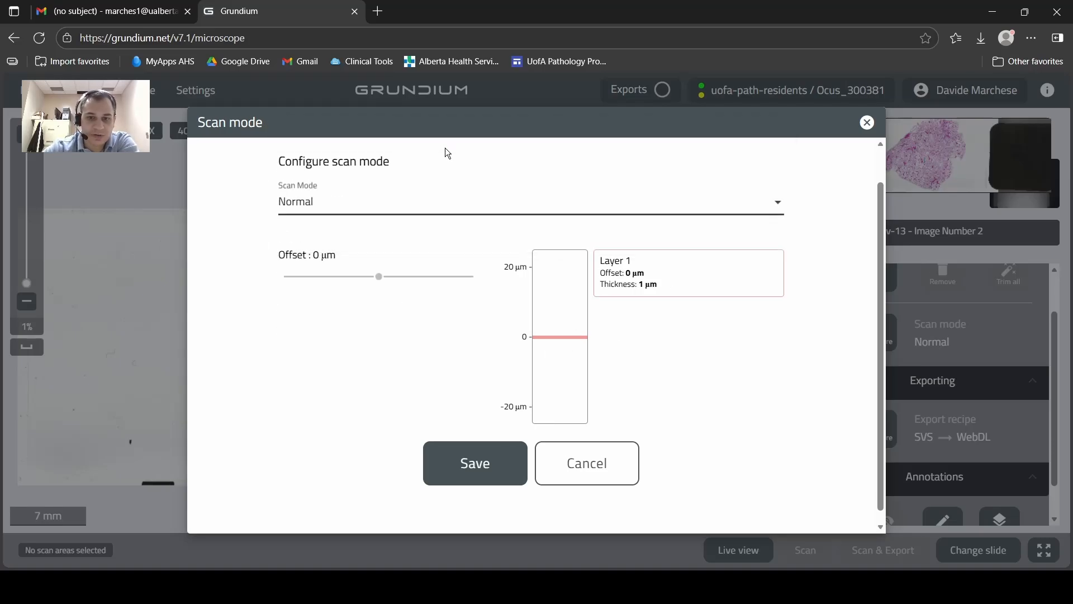
click(582, 458)
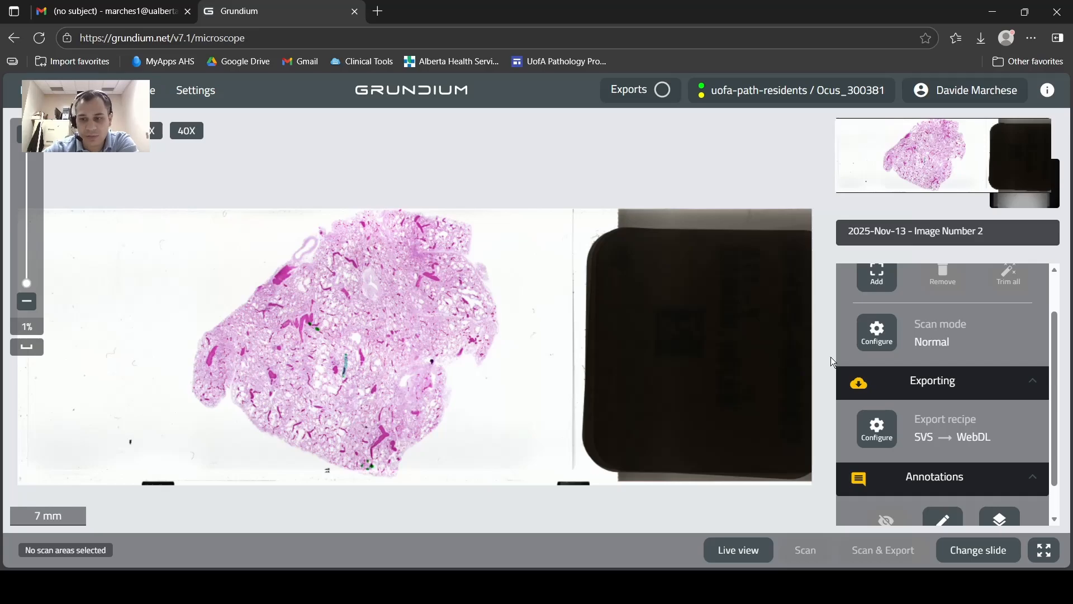
Open the export recipe configuration and review the available file formats, keeping Aperio SVS format selected.
scroll(864, 363, down, 1)
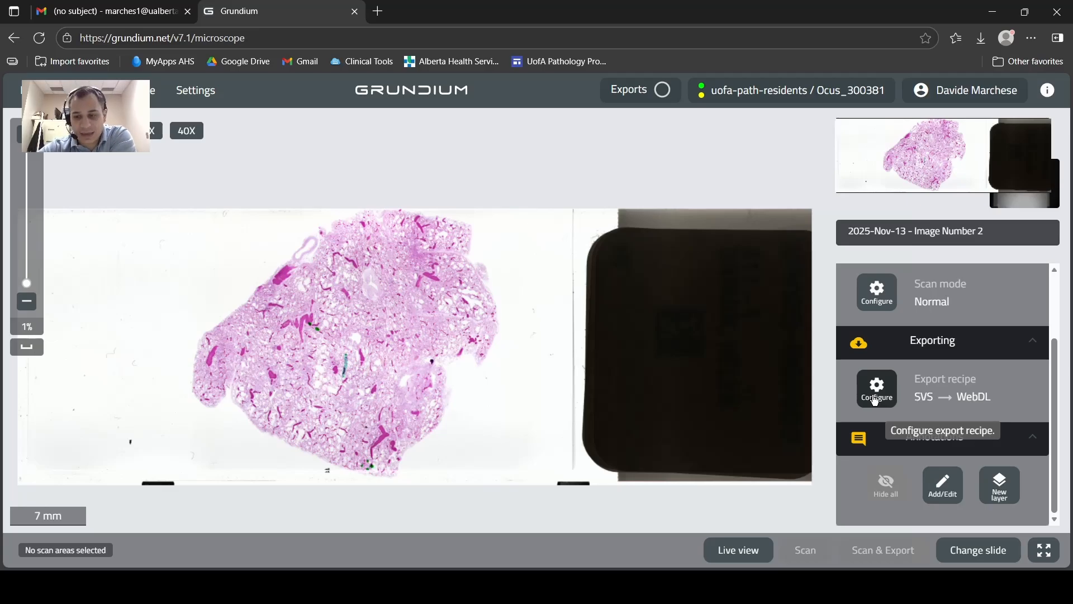
click(875, 400)
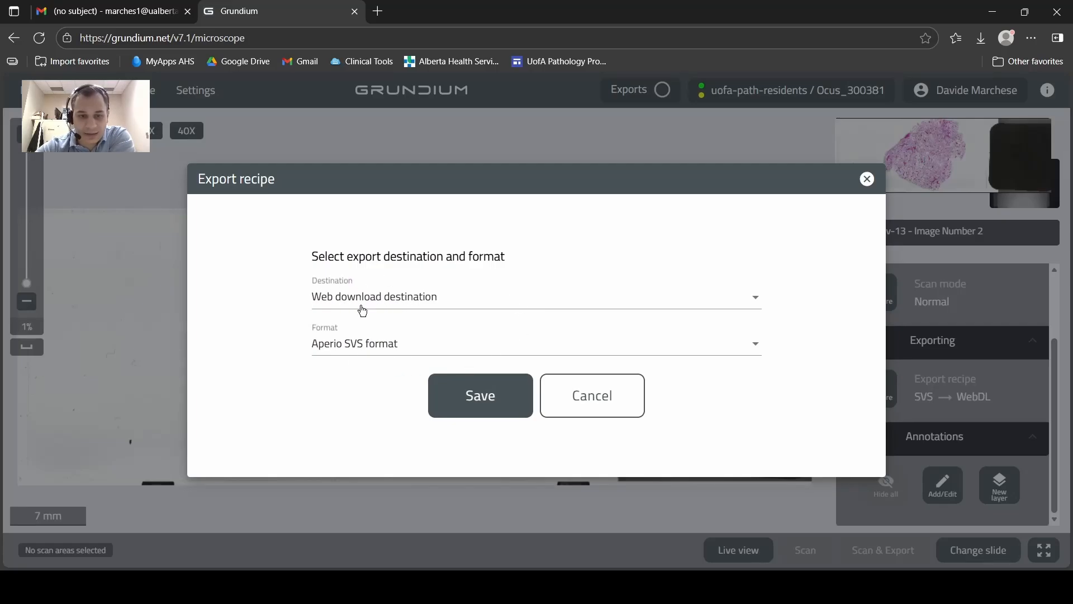
click(356, 342)
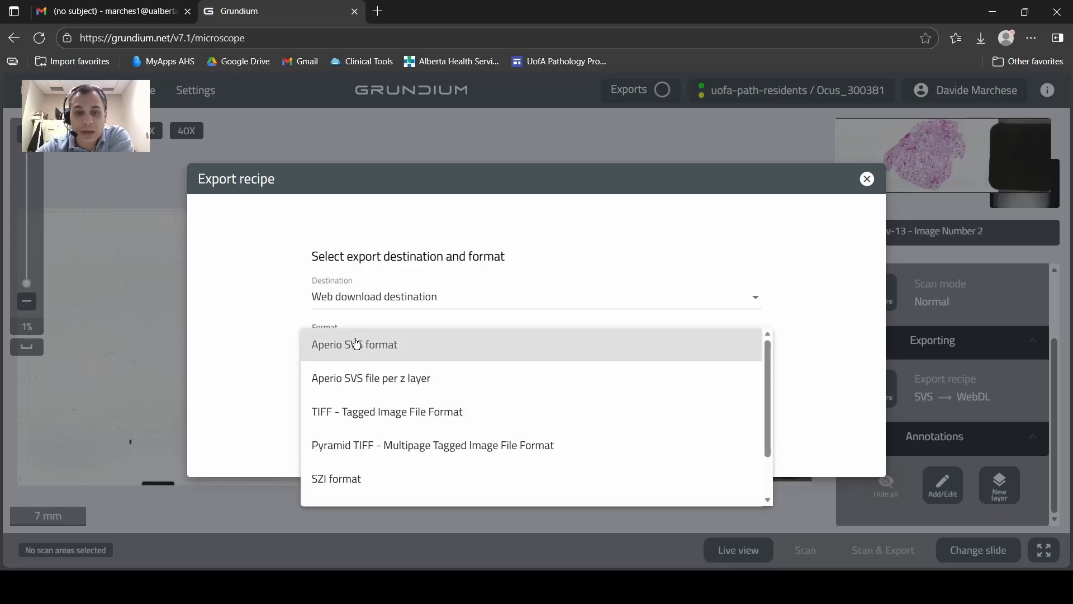
click(318, 351)
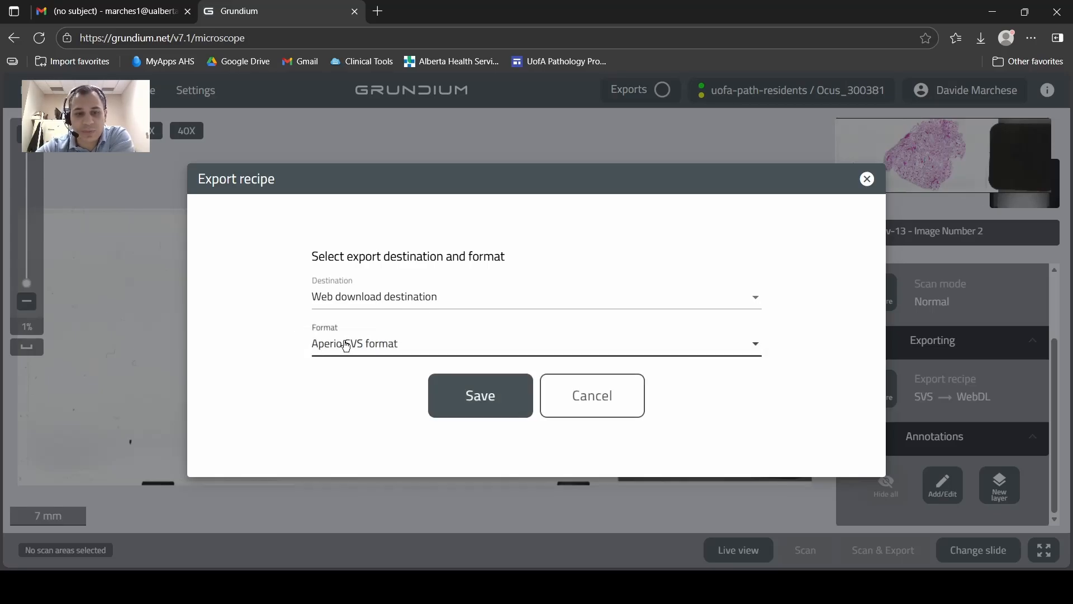
Review the available export destinations, keep Web download destination selected and close the export recipe without saving.
click(399, 301)
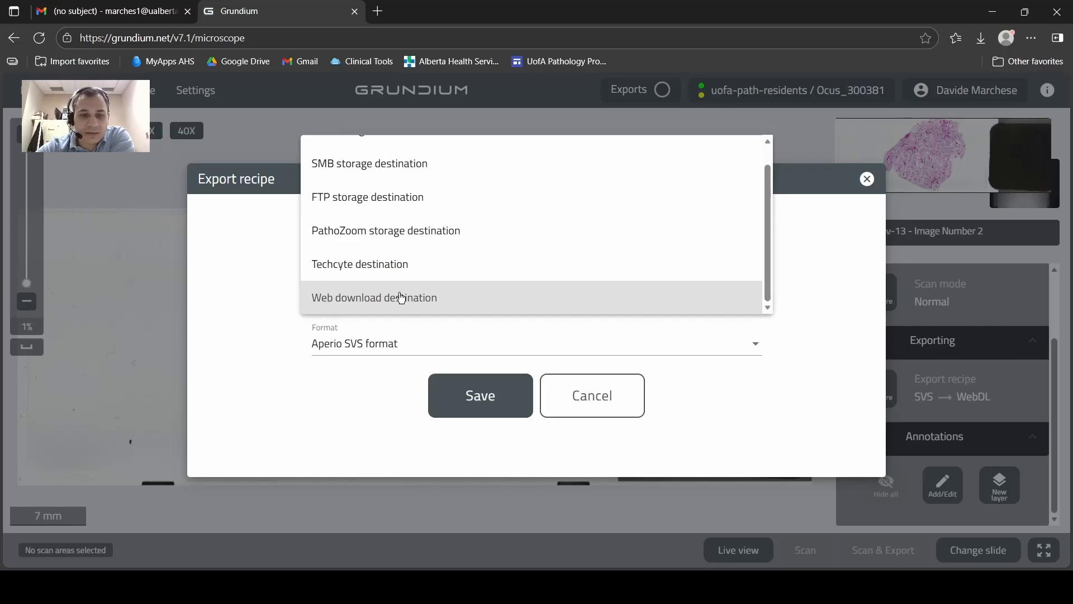
scroll(400, 298, up, 1)
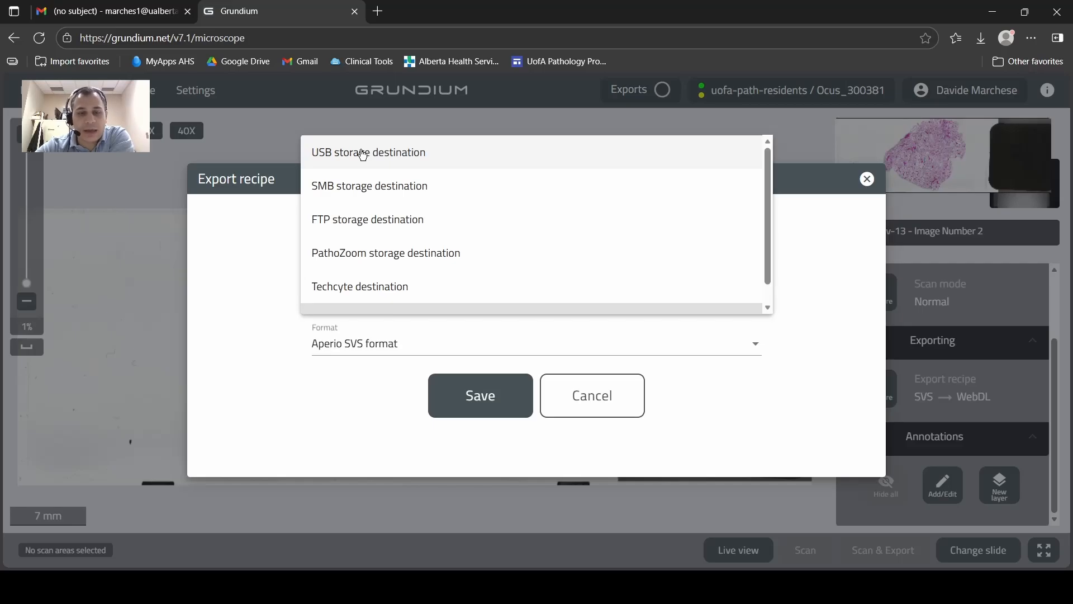
scroll(380, 292, down, 1)
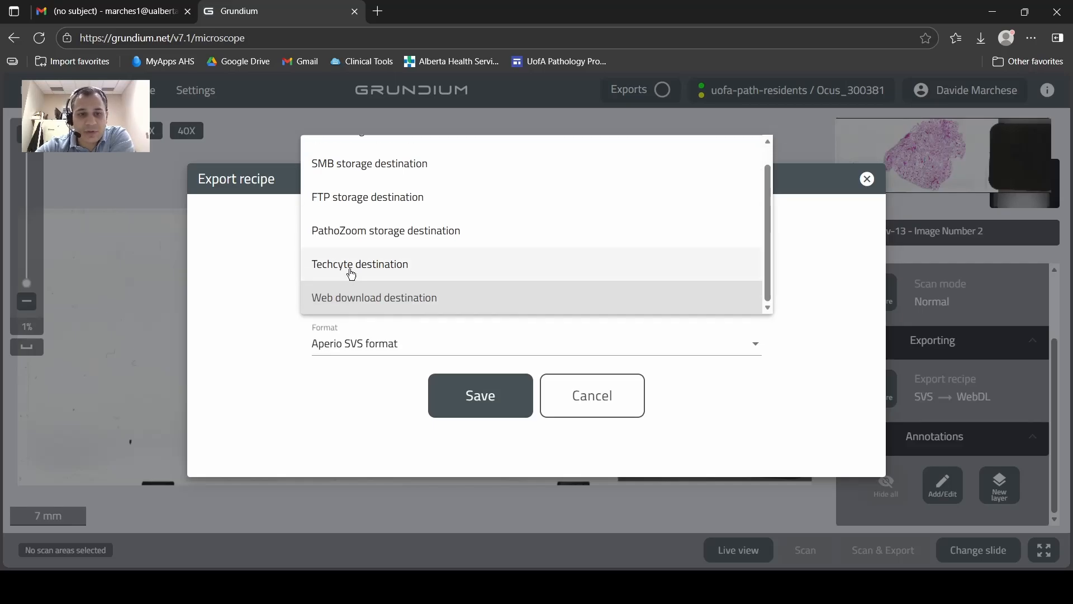
scroll(425, 300, up, 1)
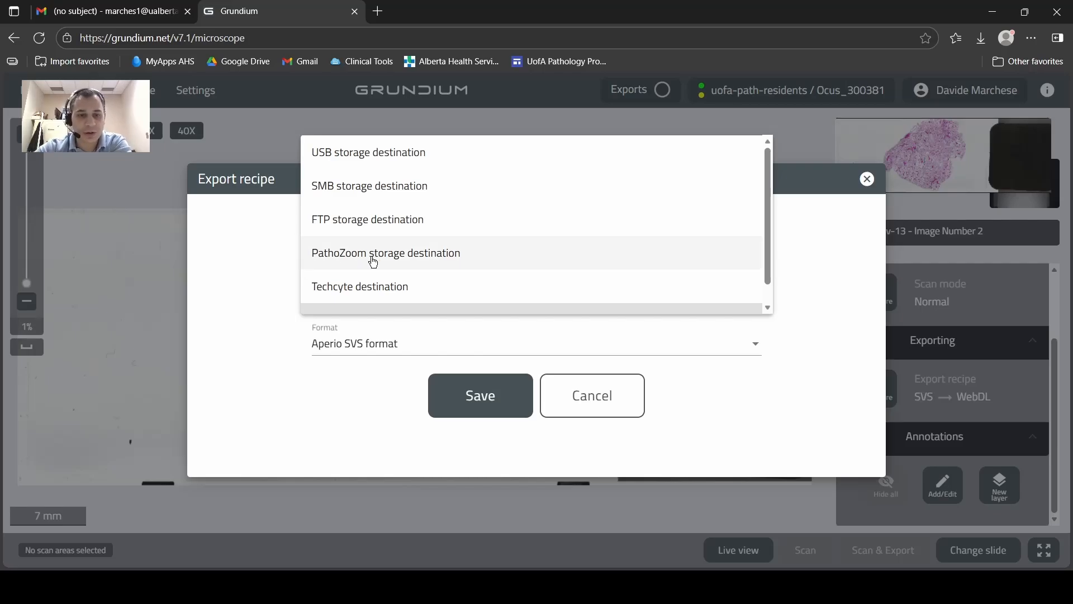
scroll(370, 259, down, 1)
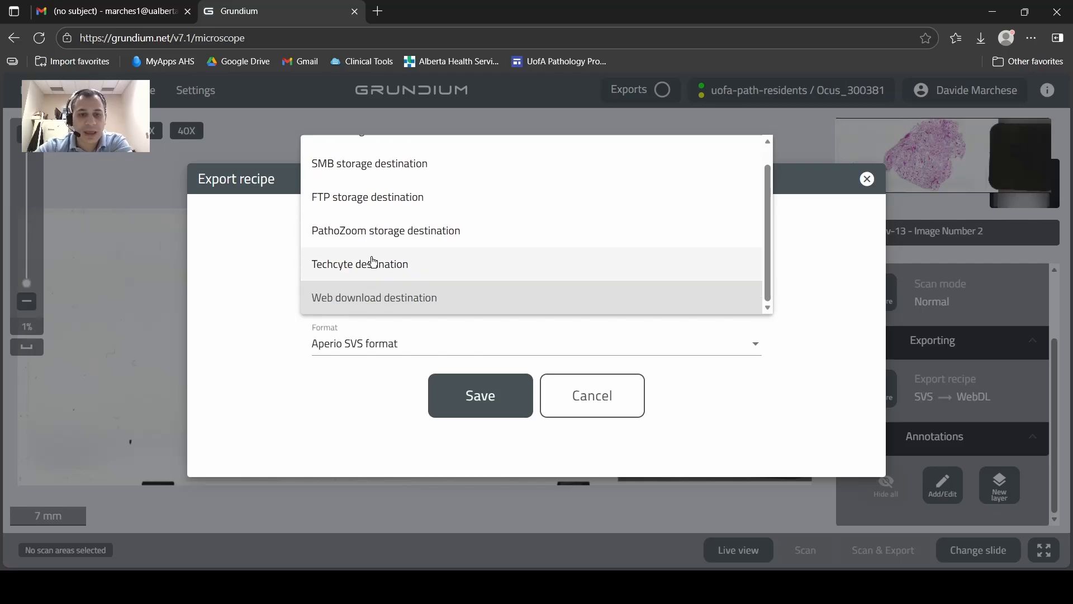
click(319, 302)
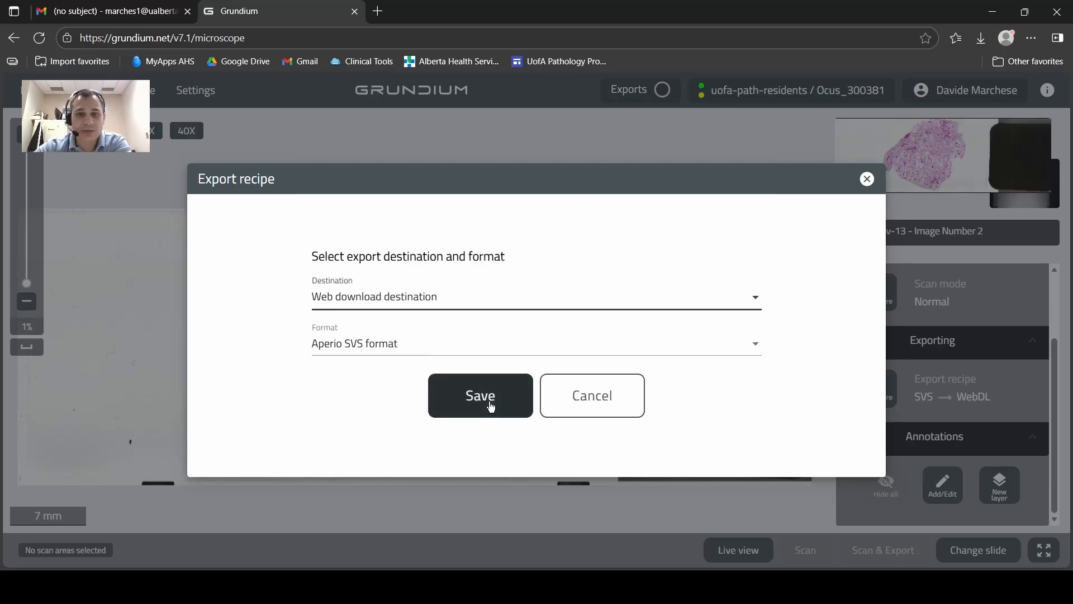
click(583, 402)
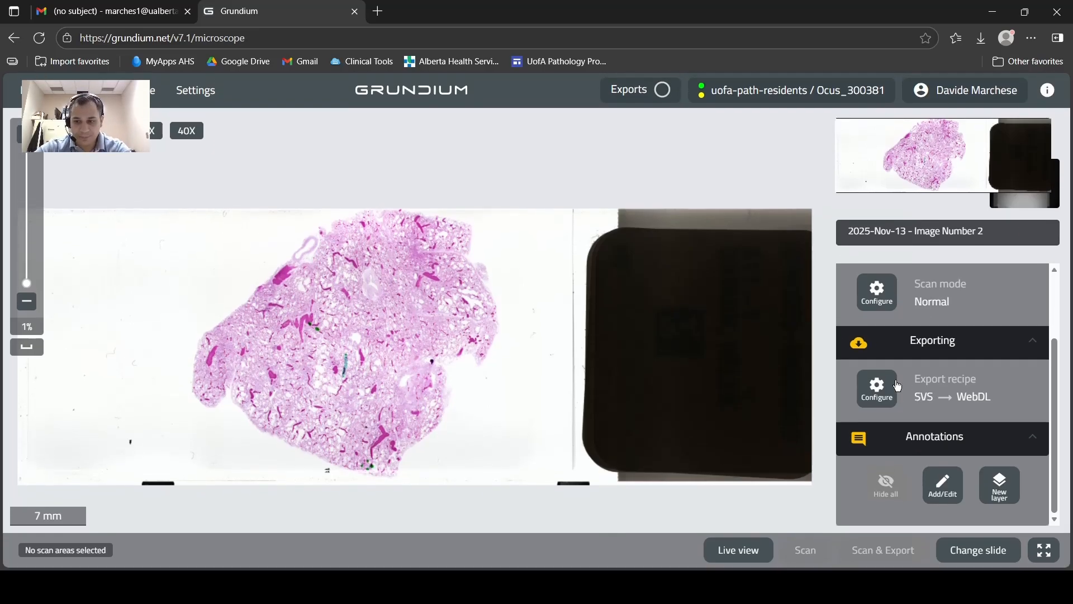
Set the export recipe's destination to USB storage destination, keeping Aperio SVS format, and save the recipe.
click(876, 386)
click(472, 344)
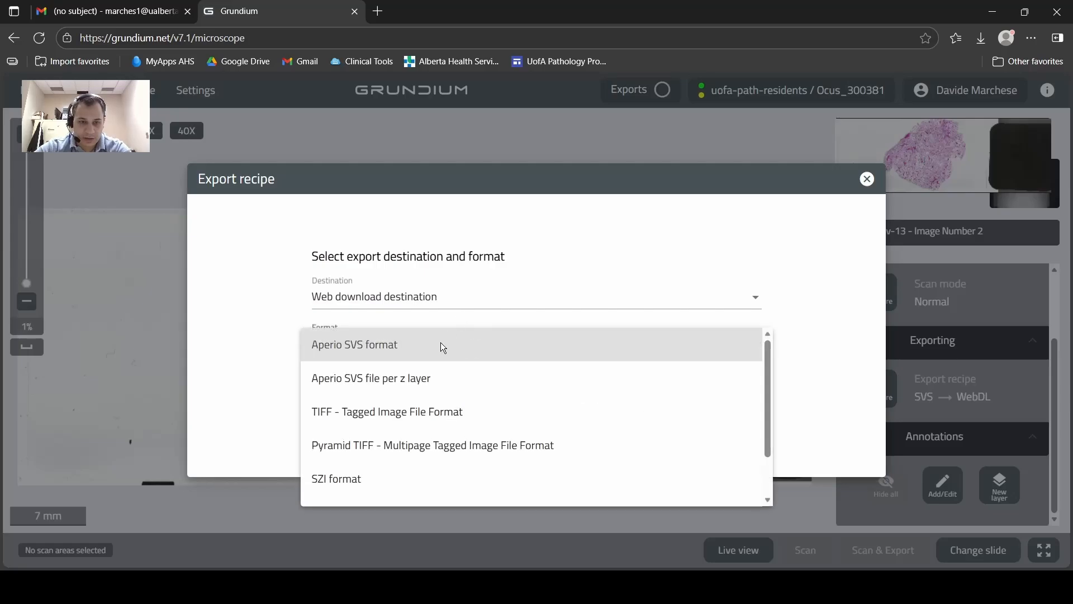
scroll(402, 402, down, 2)
scroll(375, 482, up, 2)
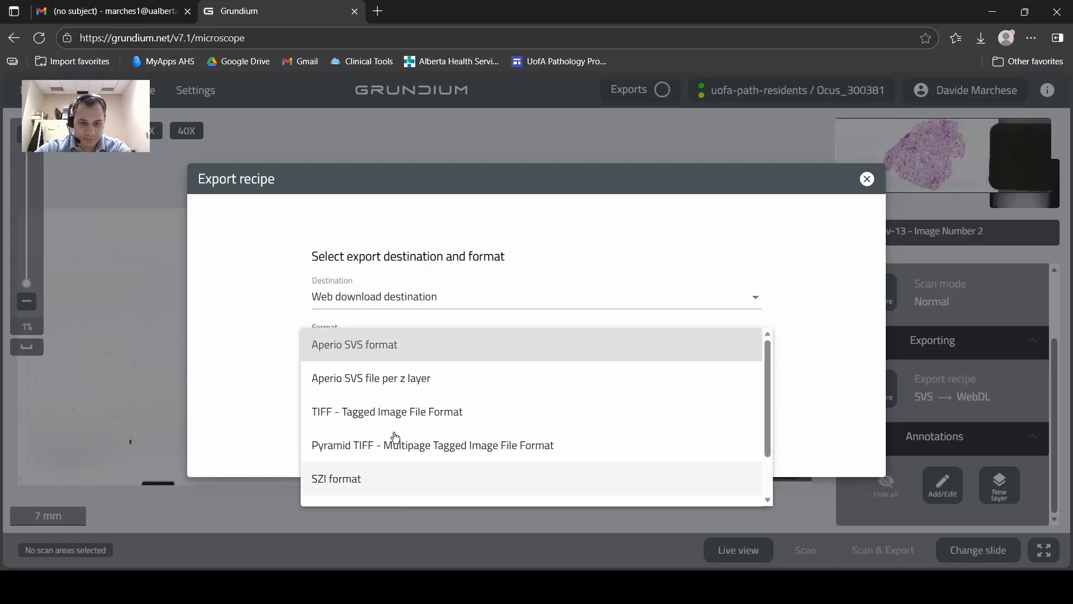
click(427, 293)
click(429, 294)
scroll(424, 213, up, 1)
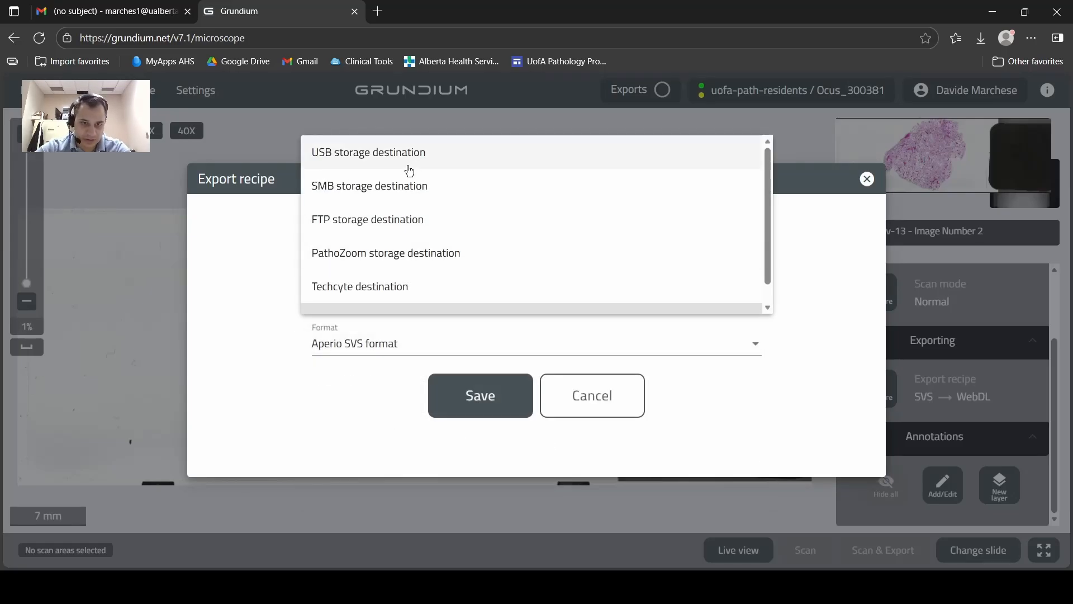
click(407, 161)
click(463, 414)
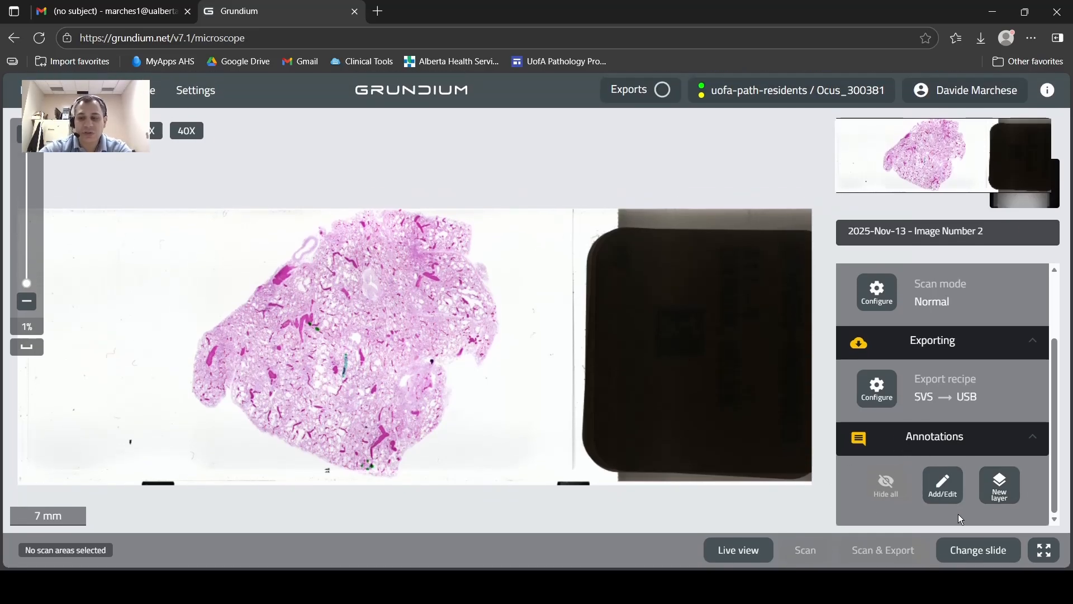
Add a yellow annotation layer and draw three closed freehand shapes on the blank glass beside the tissue.
click(940, 492)
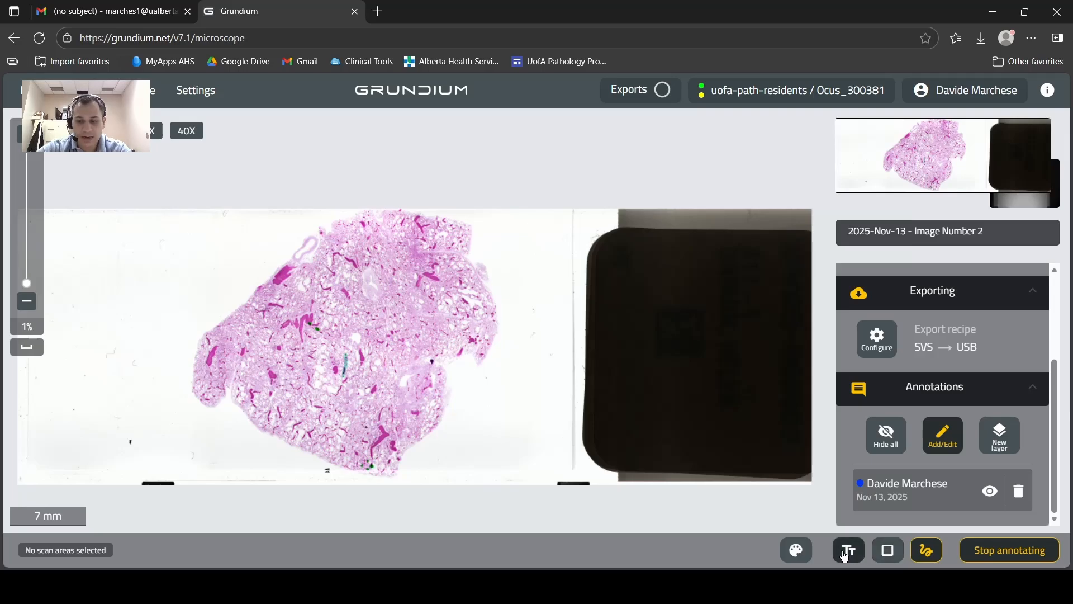
click(795, 554)
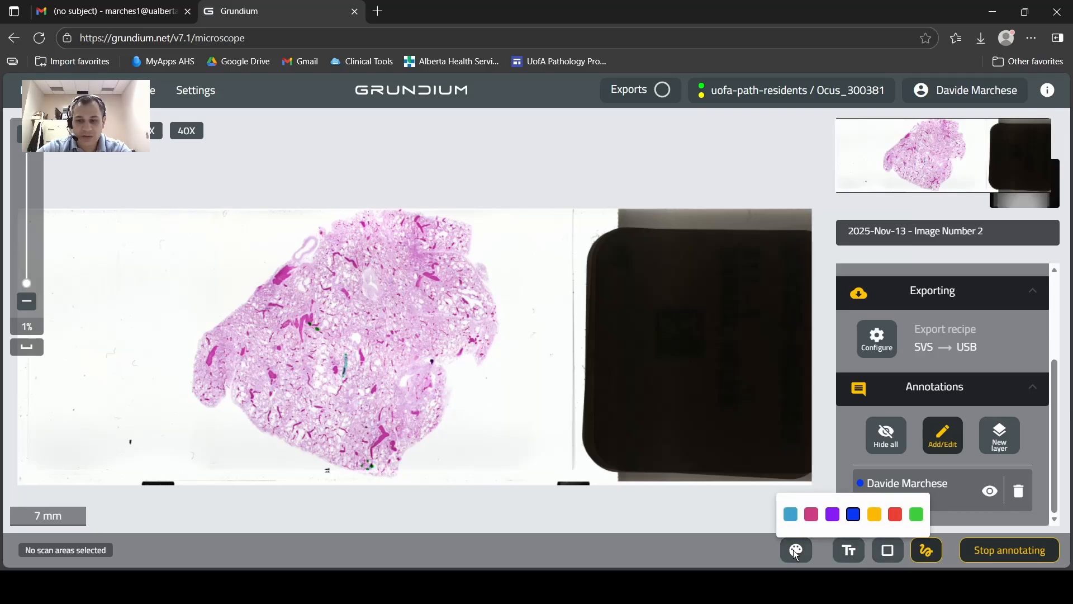
click(857, 517)
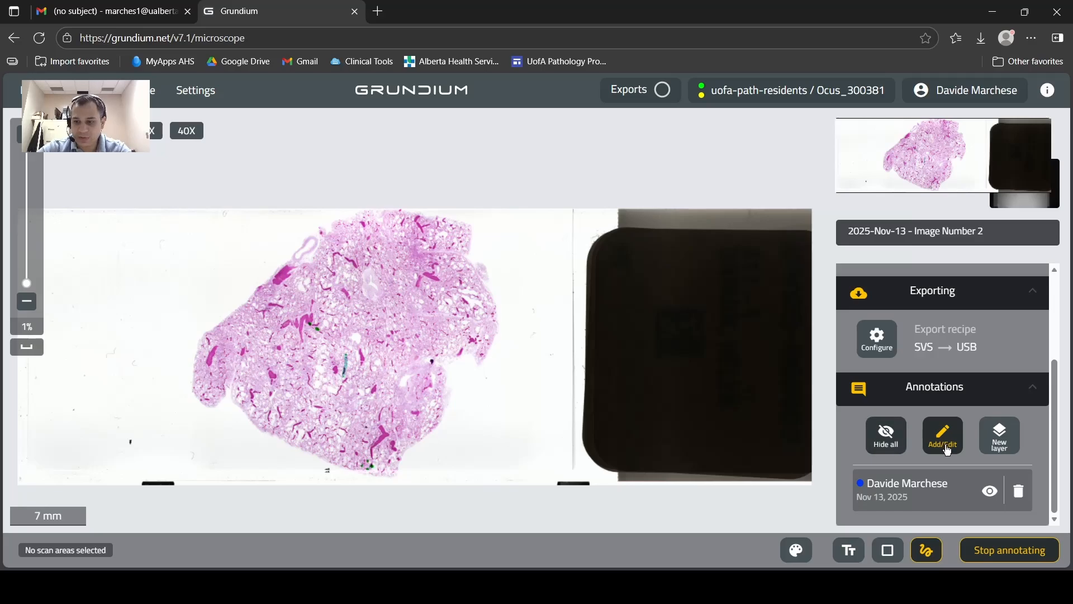
click(948, 450)
mouse_move(452, 447)
mouse_down()
mouse_move(527, 438)
mouse_move(527, 447)
mouse_up()
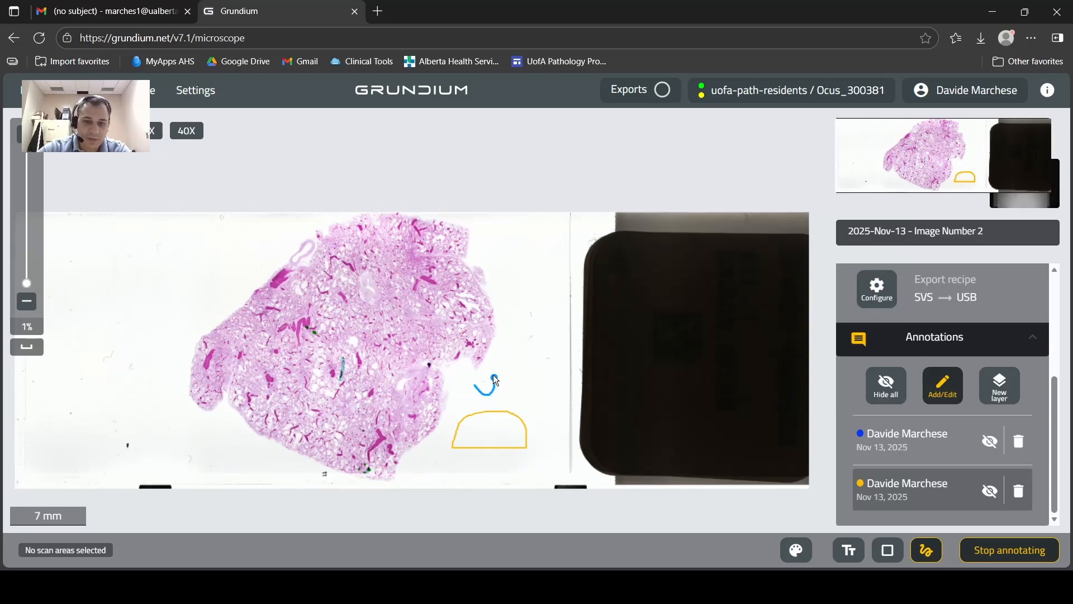
mouse_move(519, 377)
mouse_down()
mouse_move(510, 394)
mouse_move(537, 376)
mouse_move(519, 377)
mouse_up()
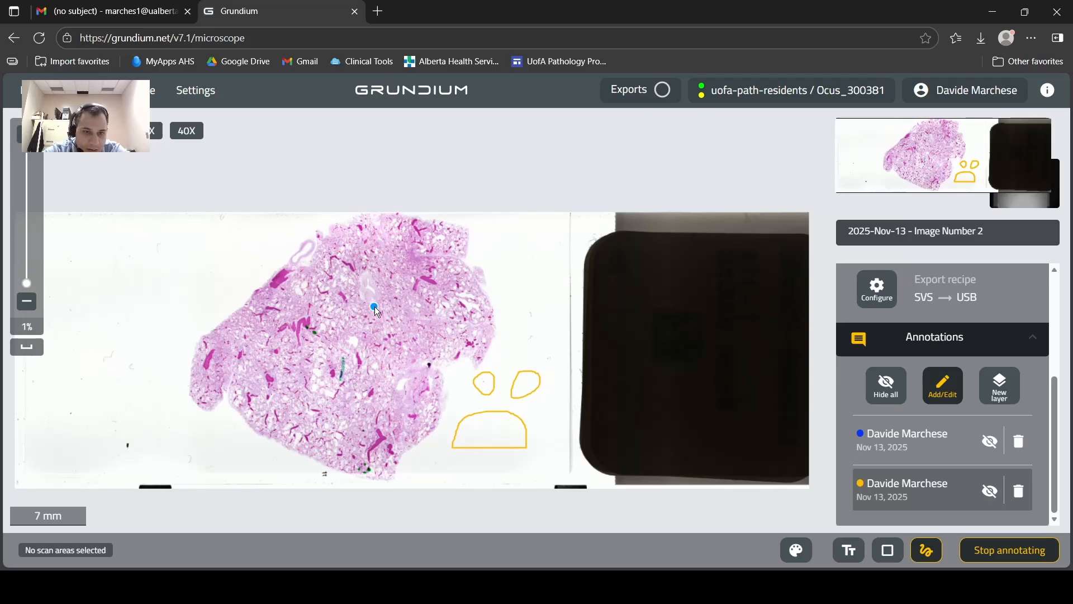
Outline the pale oval structure in the upper middle of the tissue with a freehand annotation.
scroll(375, 309, up, 3)
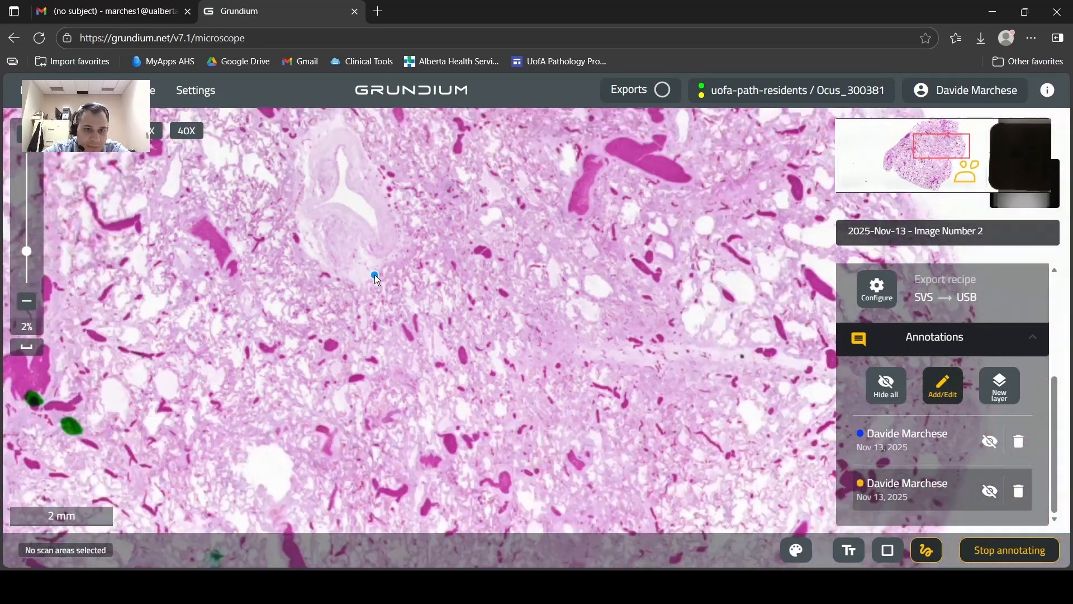
scroll(374, 274, down, 1)
mouse_move(373, 274)
mouse_down()
mouse_move(342, 264)
mouse_move(317, 203)
mouse_move(320, 173)
mouse_move(357, 162)
mouse_move(384, 199)
mouse_move(396, 244)
mouse_move(373, 275)
mouse_up()
scroll(508, 311, down, 3)
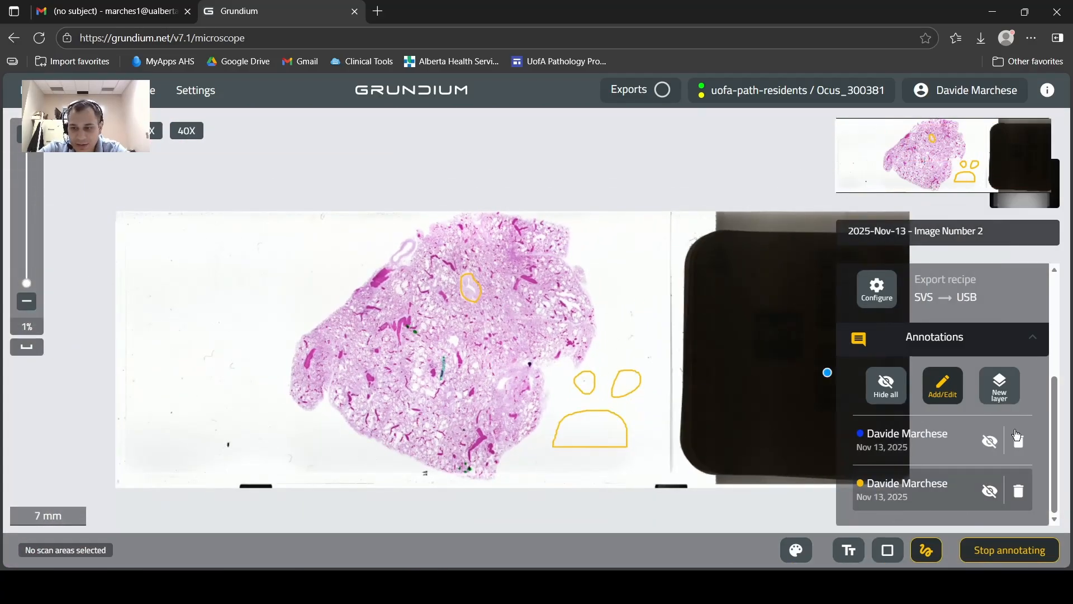
Draw a rectangular annotation around most of the tissue and change the layer's colour to red.
click(887, 550)
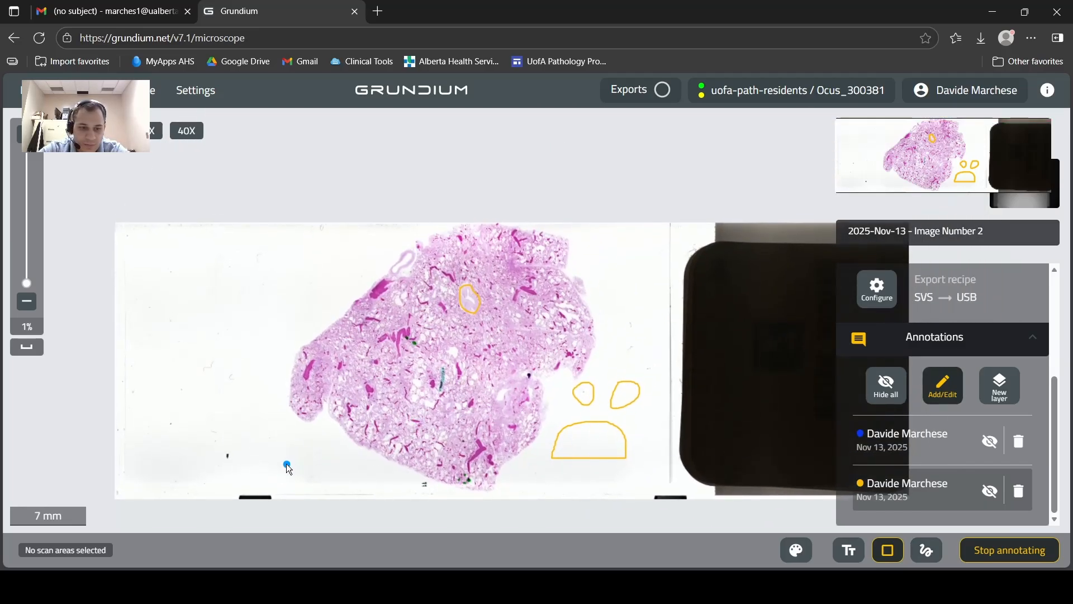
drag(286, 464, 609, 228)
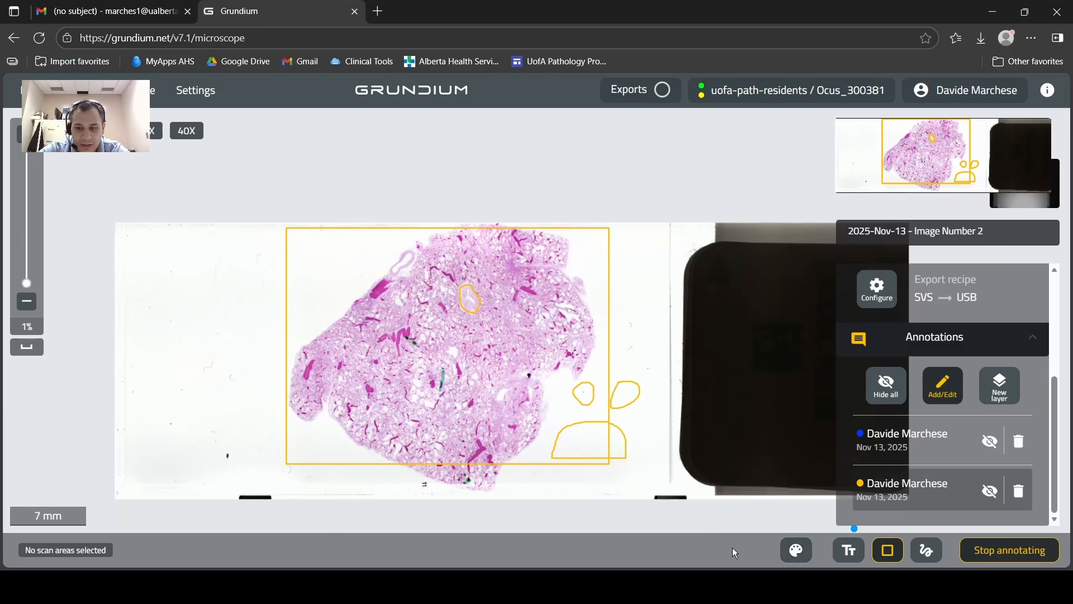
click(796, 550)
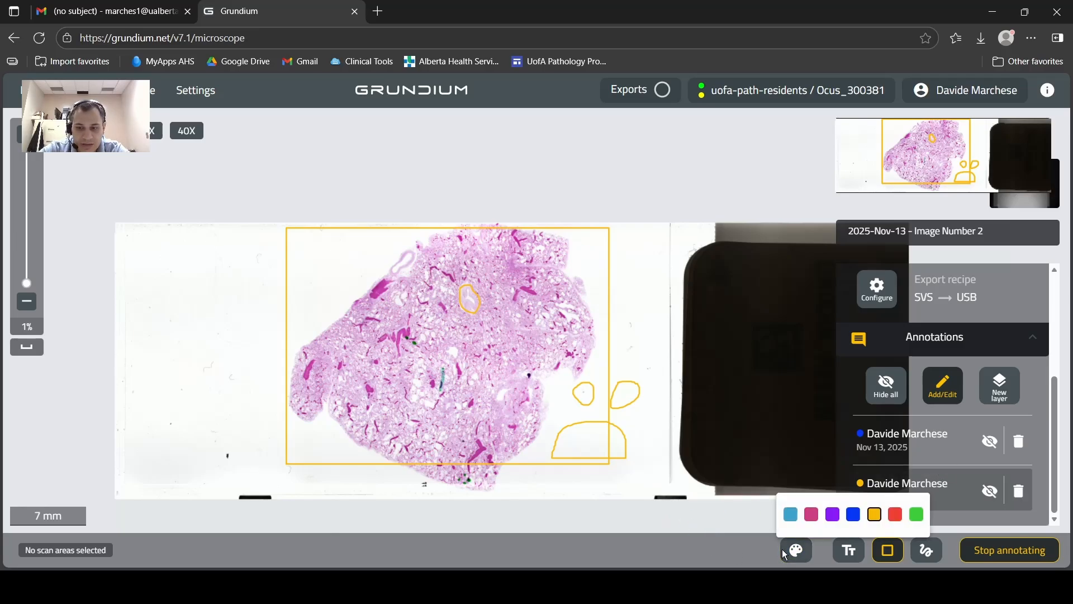
click(891, 511)
mouse_move(584, 432)
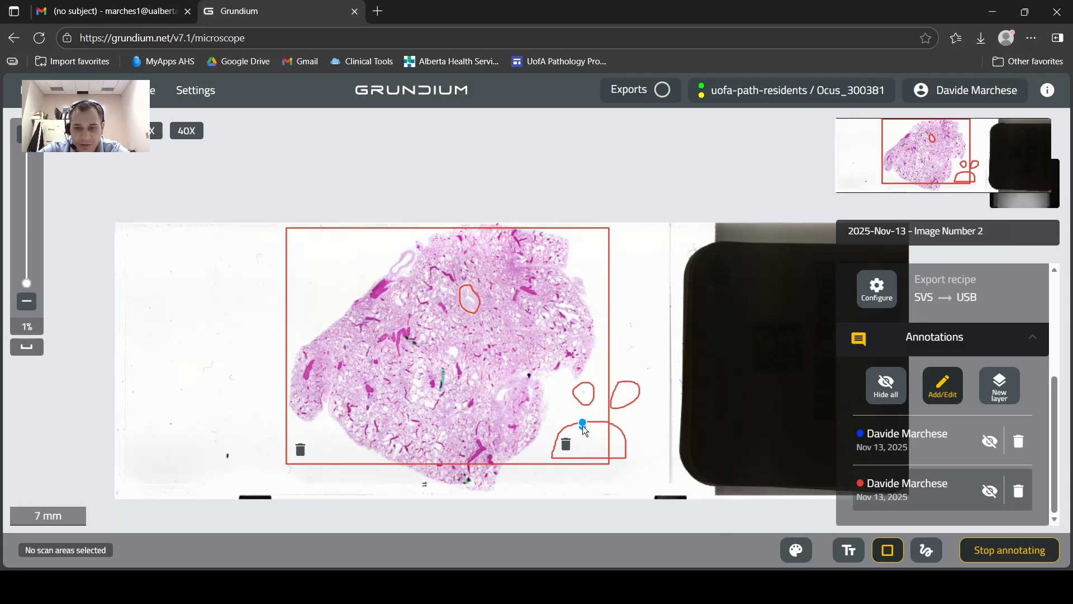
Add a text annotation reading "This is lung tissue from autopsy" beside the tissue's upper edge.
click(849, 550)
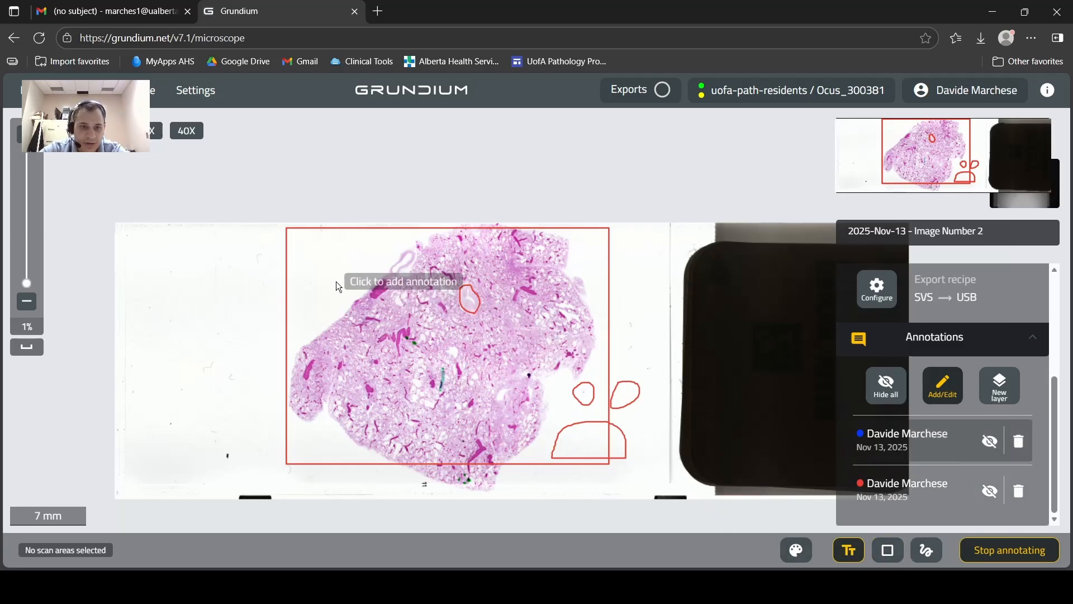
click(313, 259)
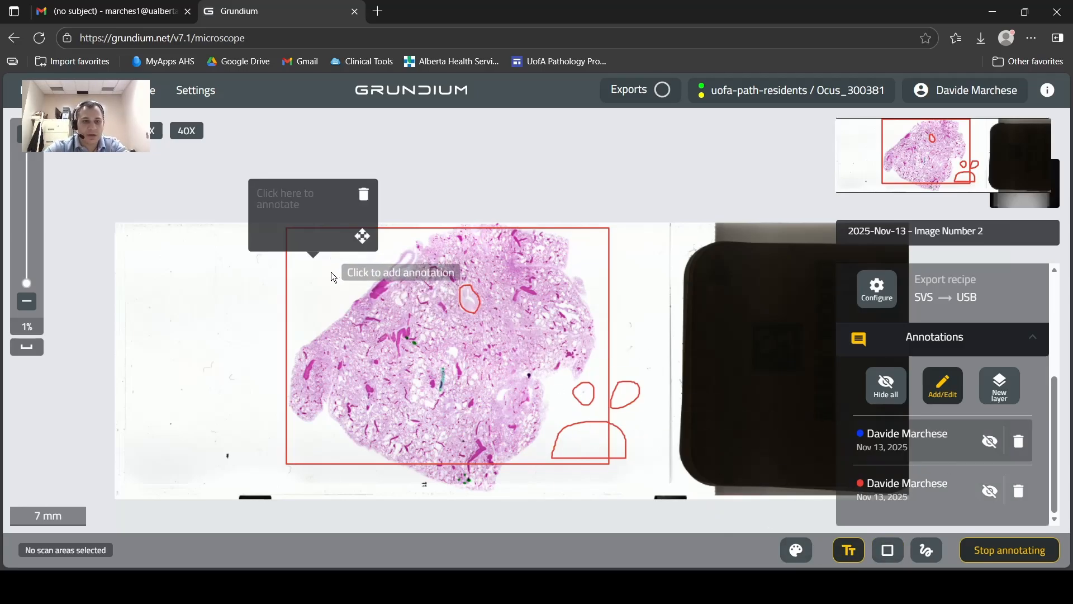
click(298, 216)
text(This)
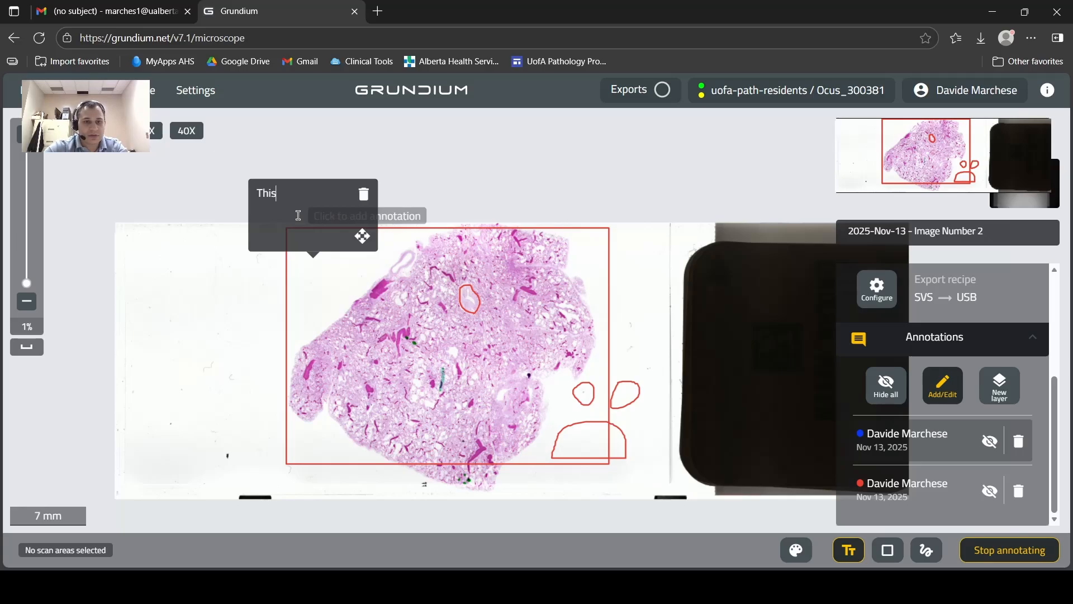
text( is lung tissue)
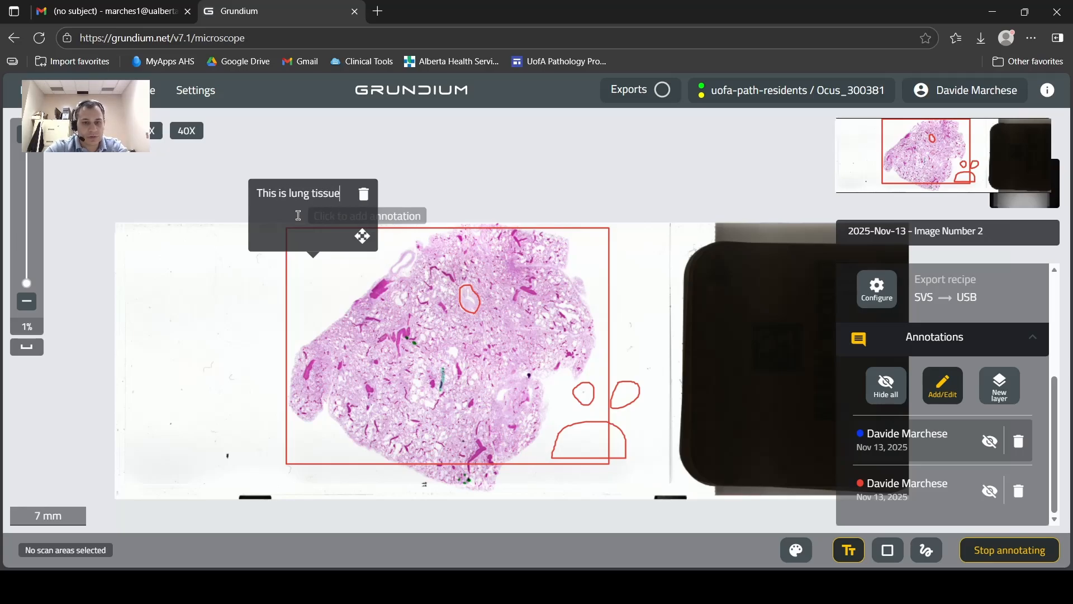
text( from autopsy)
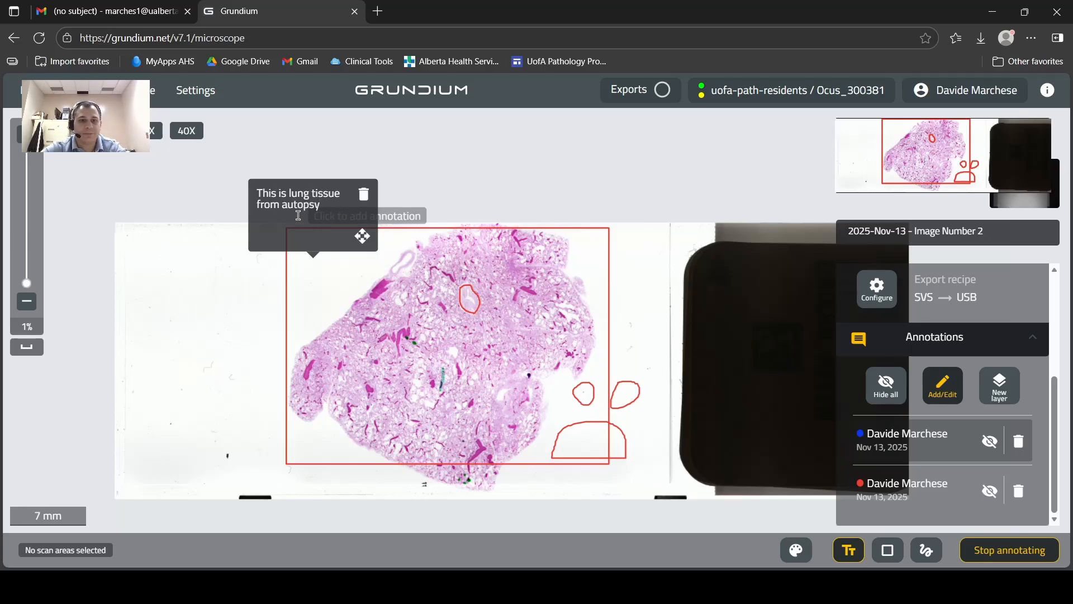
click(434, 188)
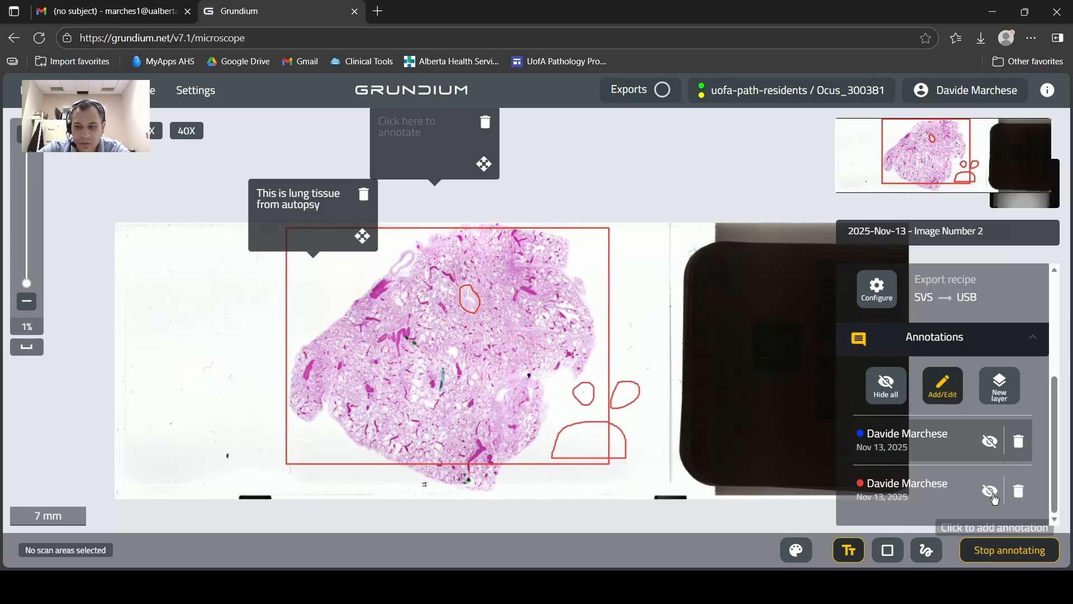
Delete the red and the blue annotation layers and stop annotating.
click(1017, 492)
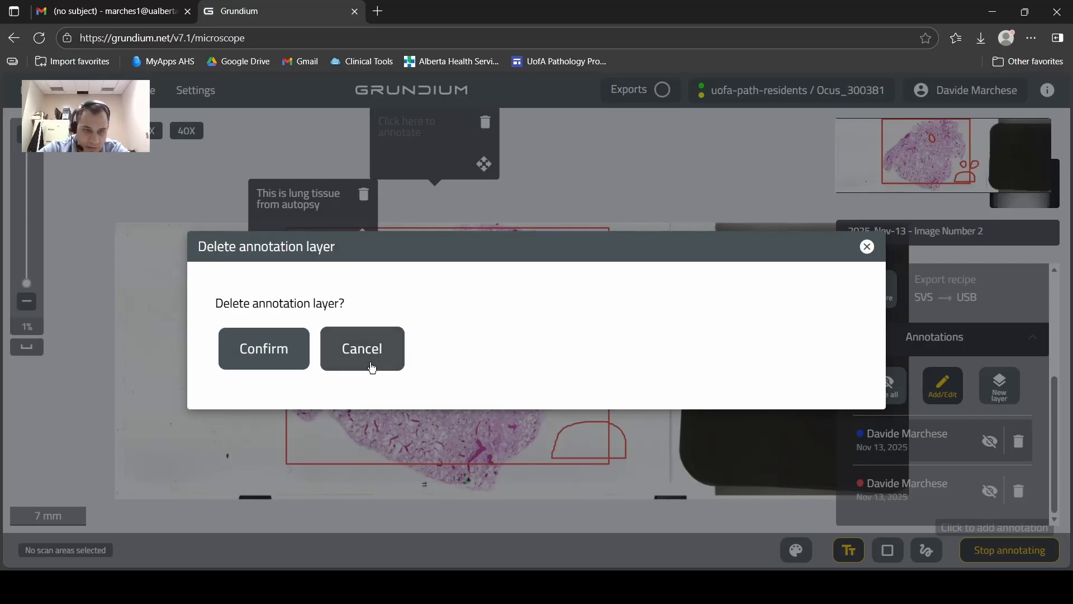
click(271, 356)
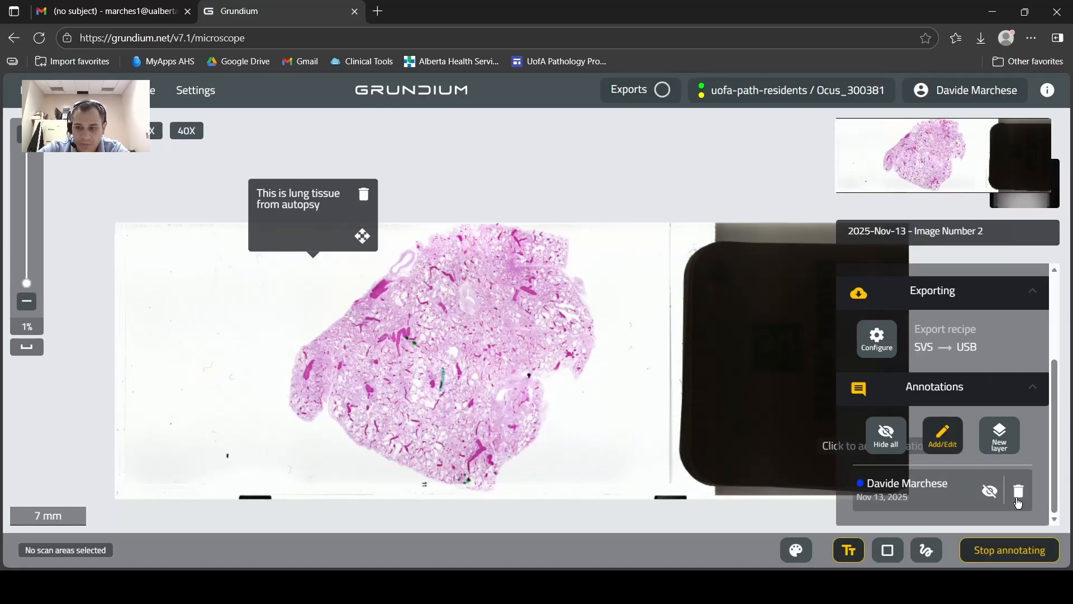
click(1018, 499)
click(281, 347)
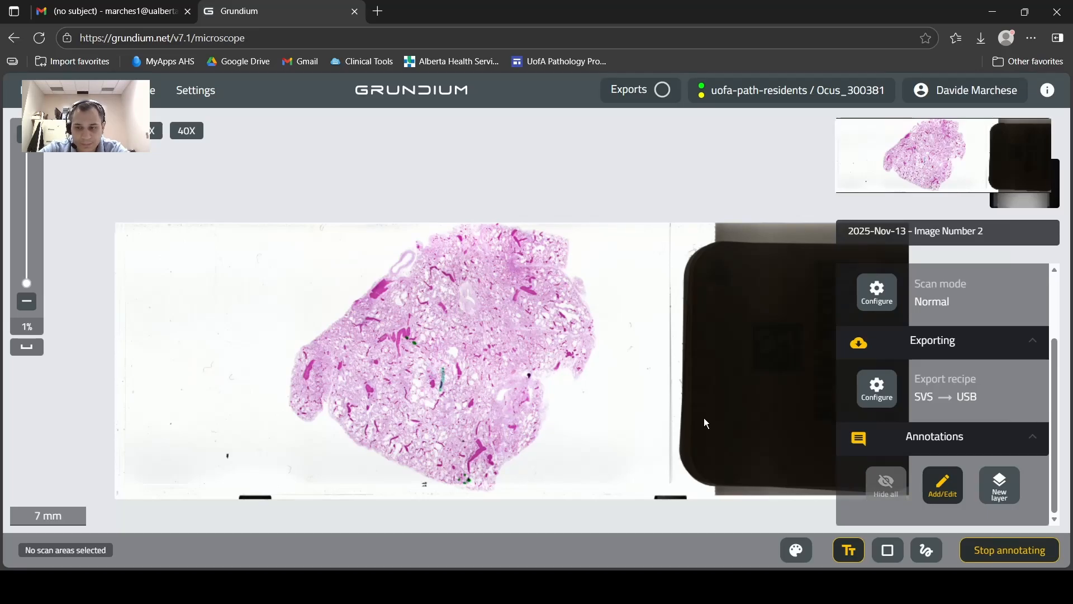
click(999, 551)
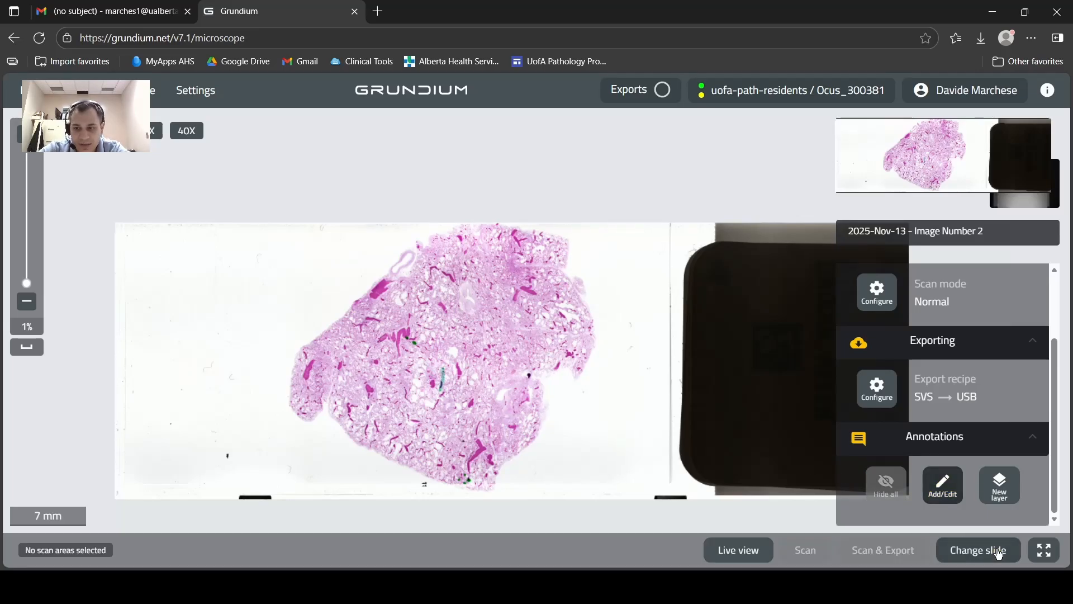
Start the live view on the tissue, expand it to fill the image area and inspect the tissue at different magnifications.
scroll(900, 457, up, 1)
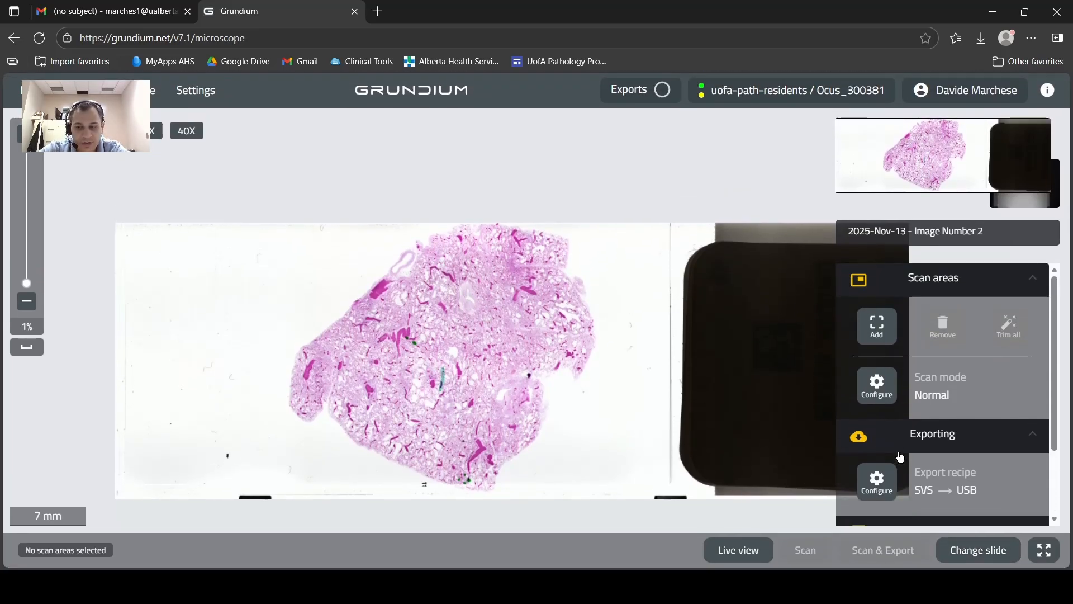
scroll(899, 457, down, 2)
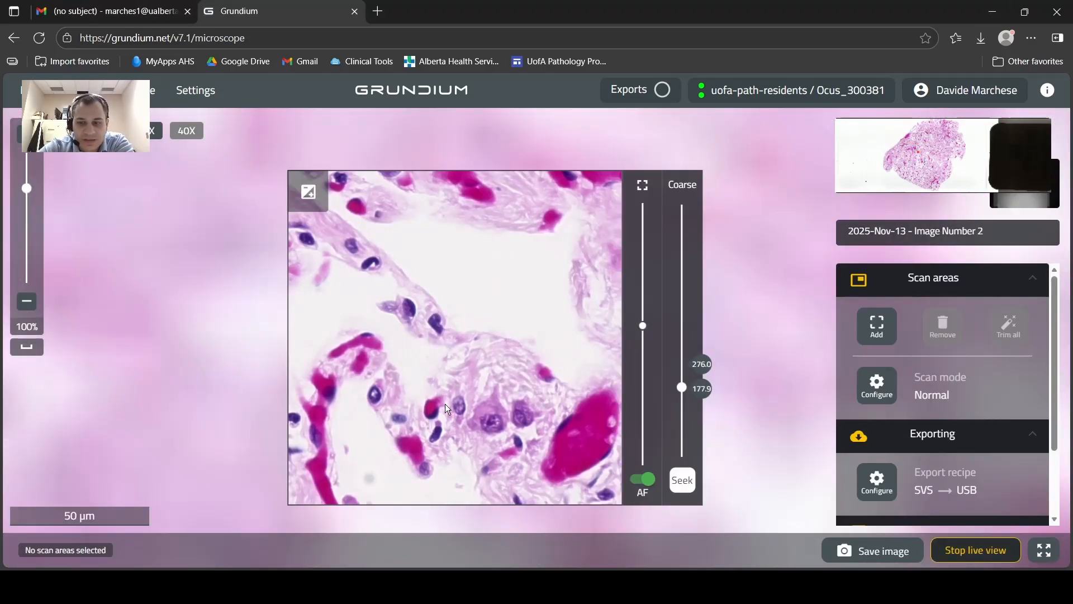
click(643, 187)
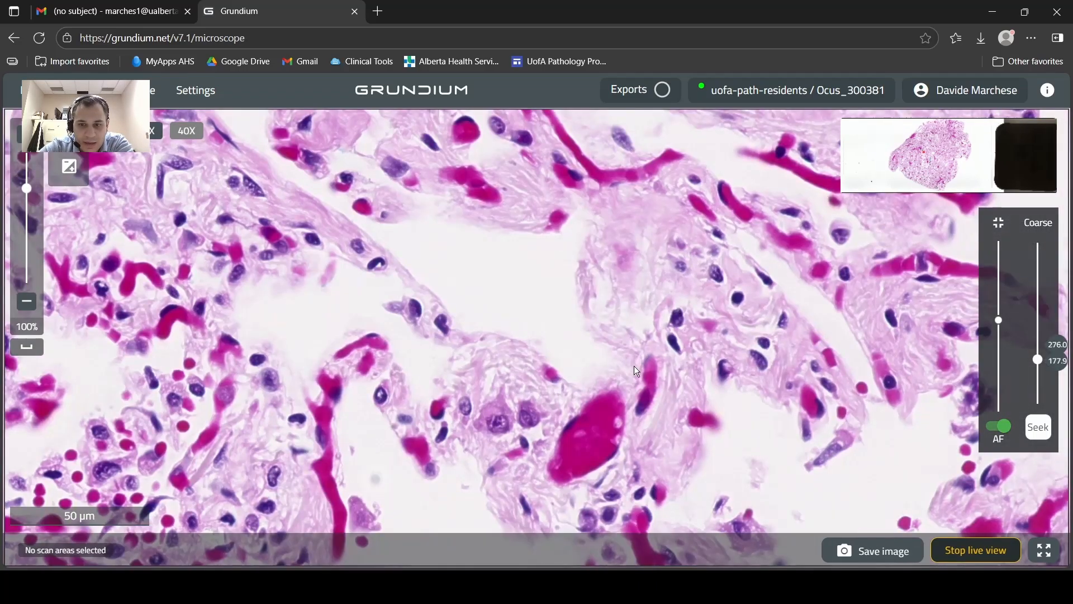
scroll(597, 435, down, 5)
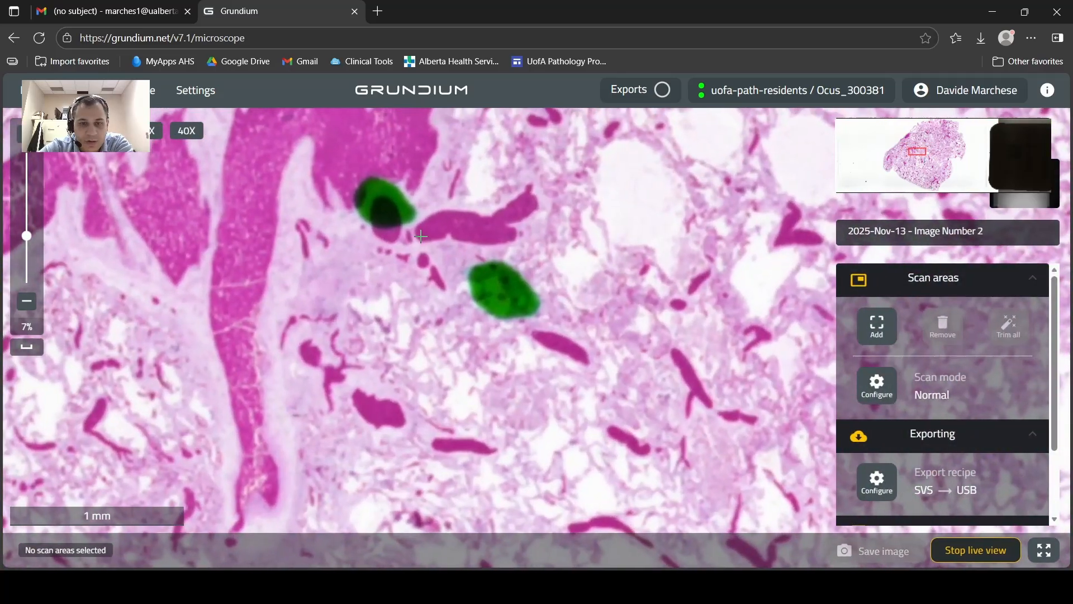
scroll(420, 236, up, 1)
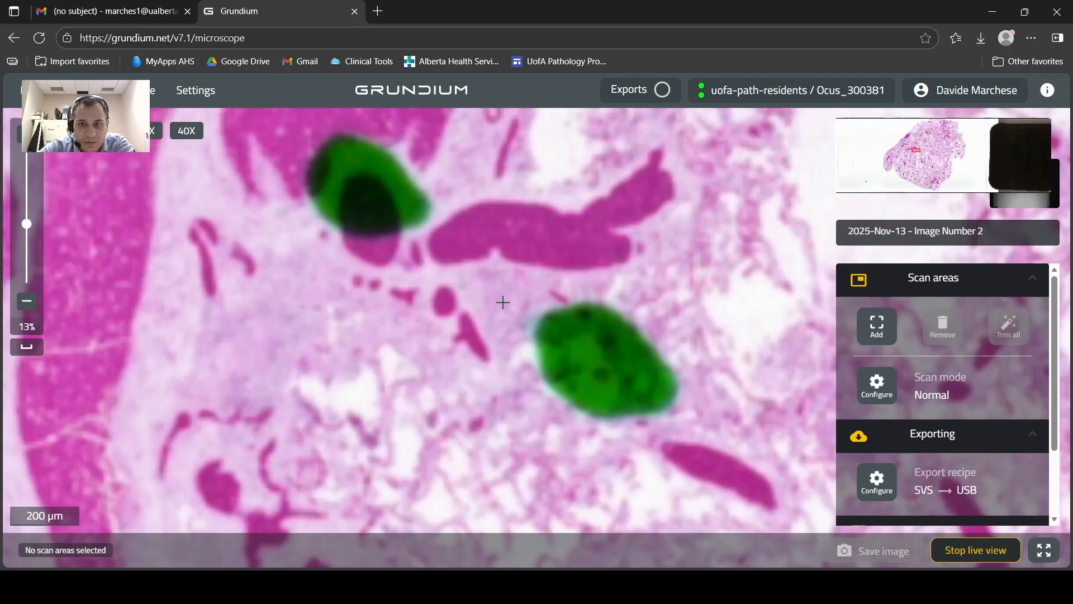
Define a scan area of about 0.7 × 0.3 mm inside the tissue's outer edge, scan it and inspect the scanned region.
scroll(502, 302, up, 1)
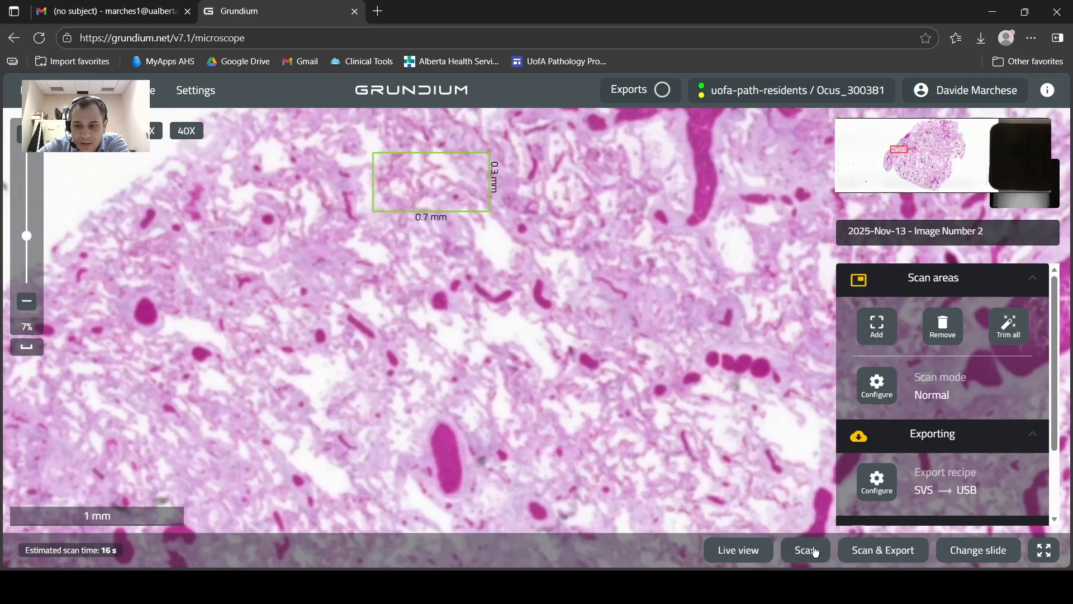
click(815, 553)
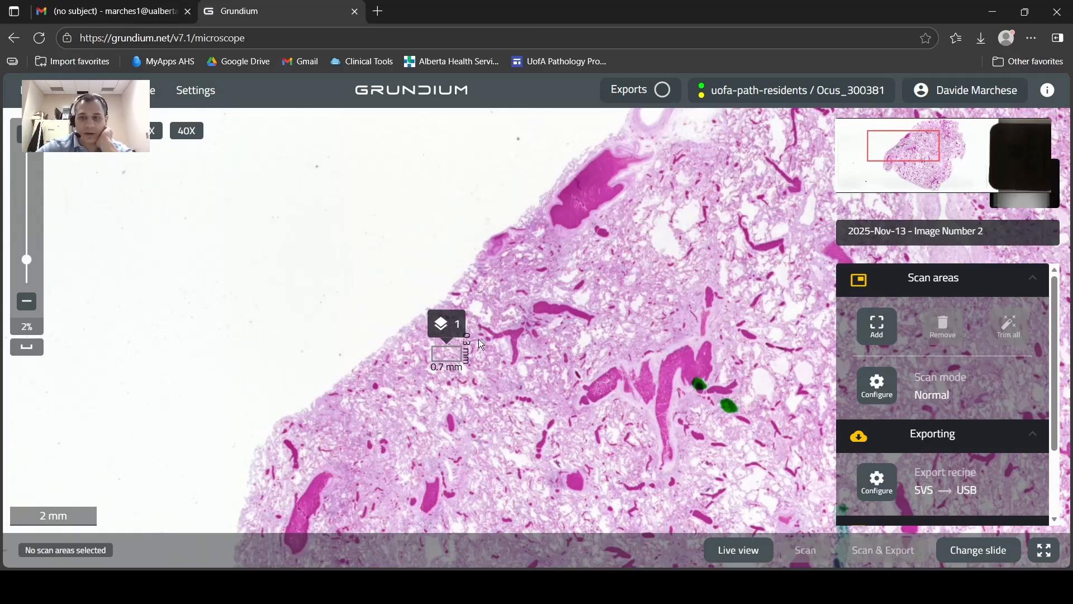
scroll(478, 339, up, 3)
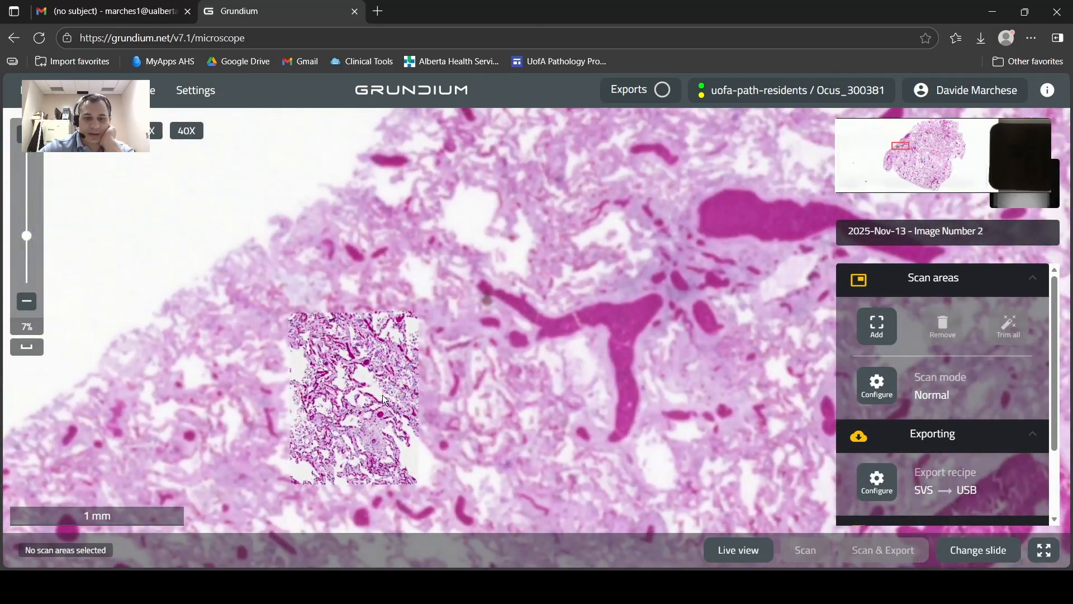
scroll(382, 394, down, 3)
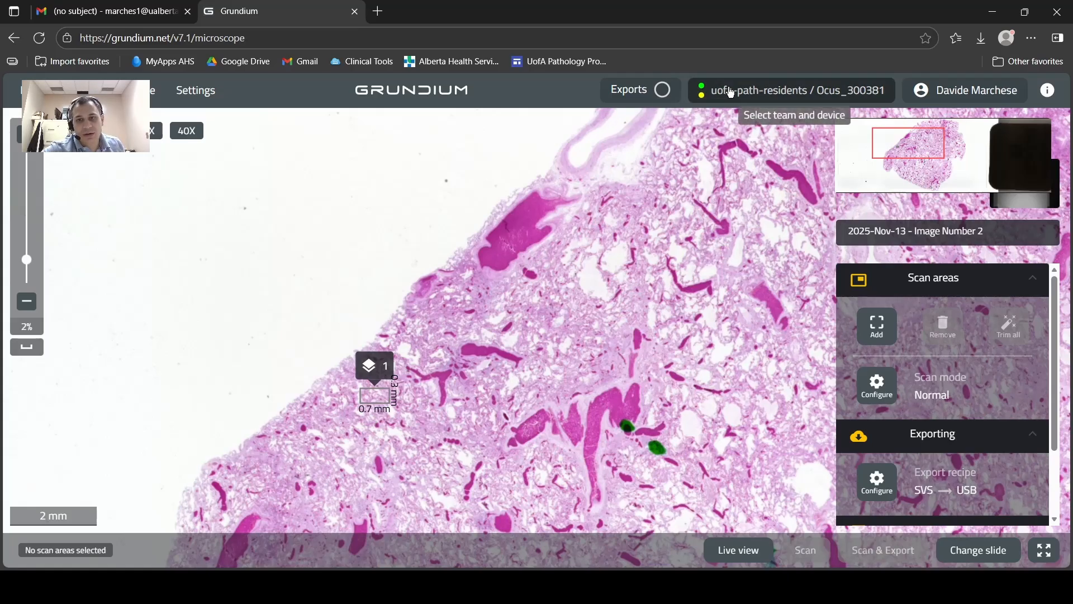
mouse_move(702, 90)
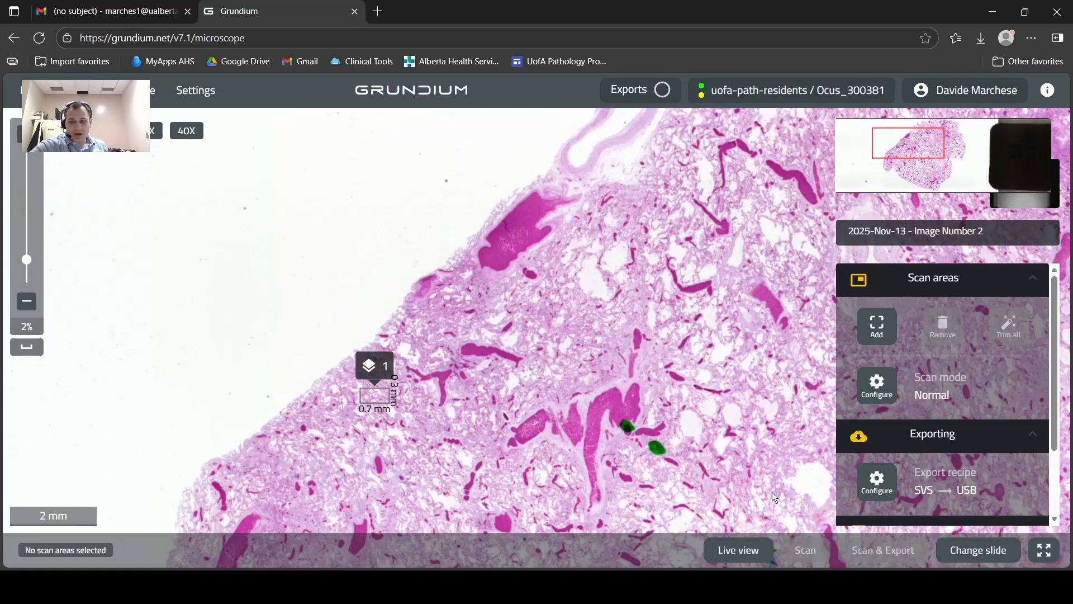
Look over the scanned region, open the image archive and review the file details of 2025-Nov-13 - Image Number 2.
scroll(377, 398, up, 5)
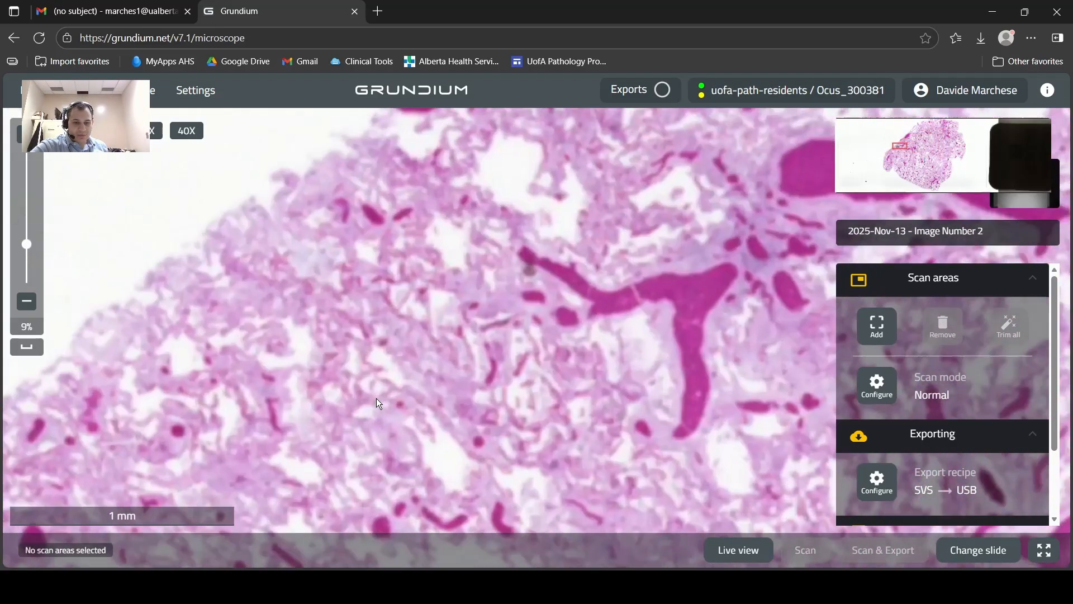
scroll(303, 380, down, 4)
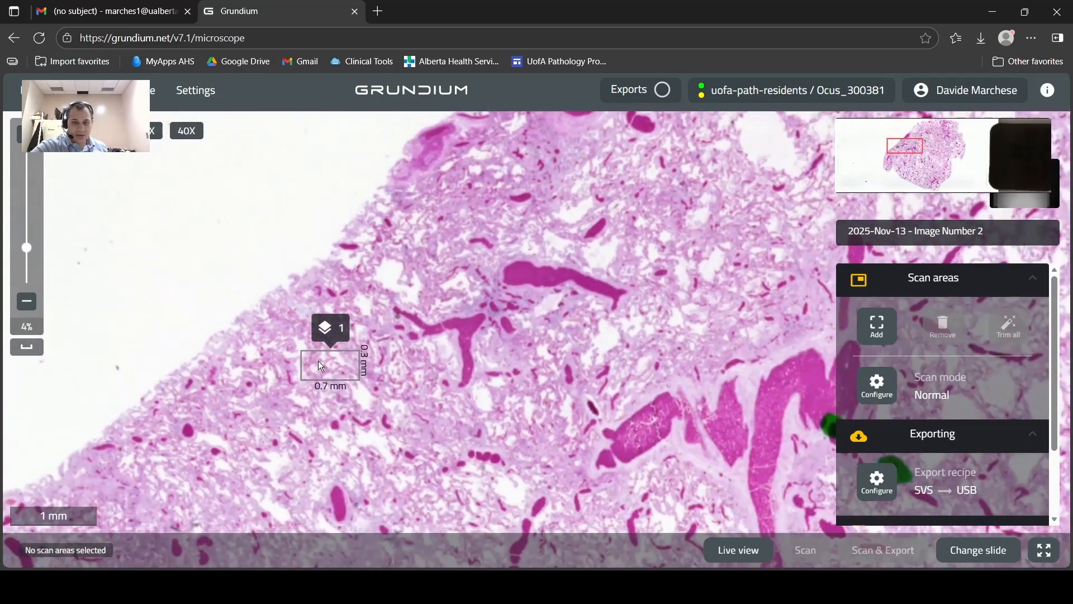
scroll(916, 390, down, 2)
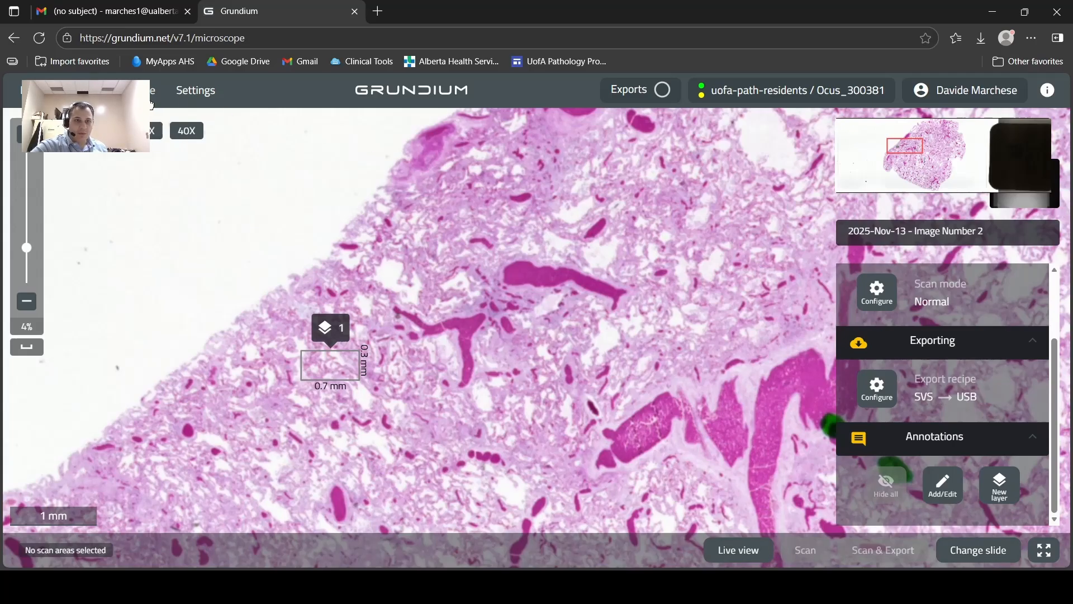
click(125, 90)
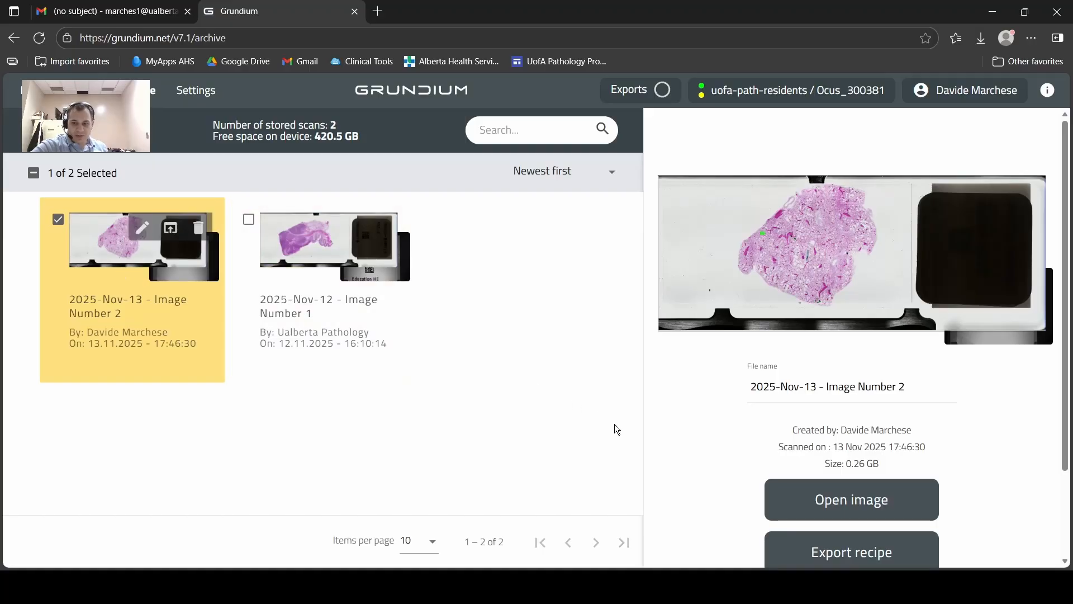
scroll(723, 414, down, 2)
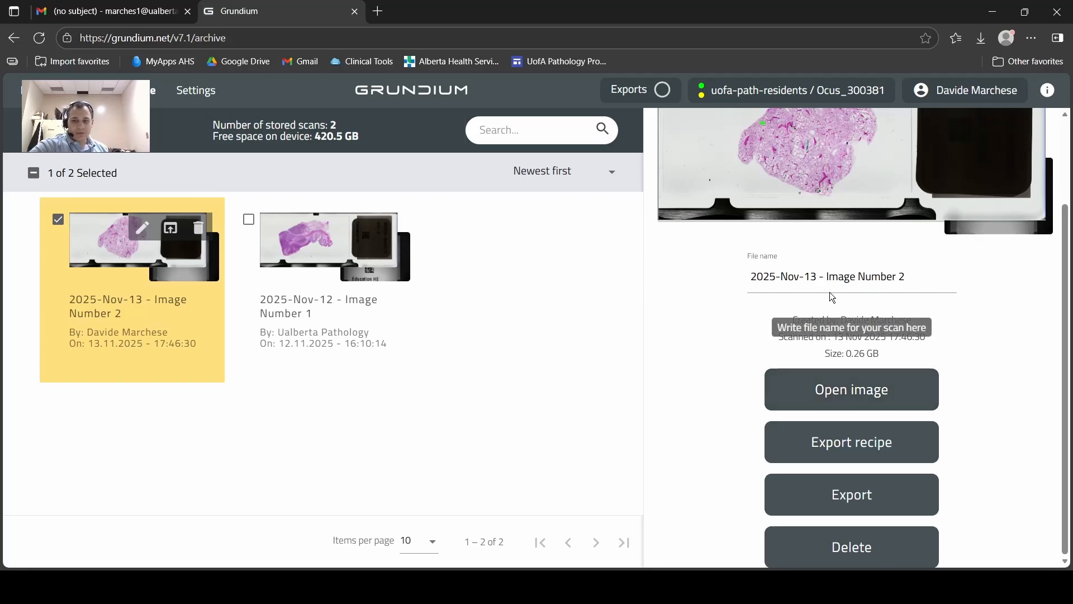
click(808, 278)
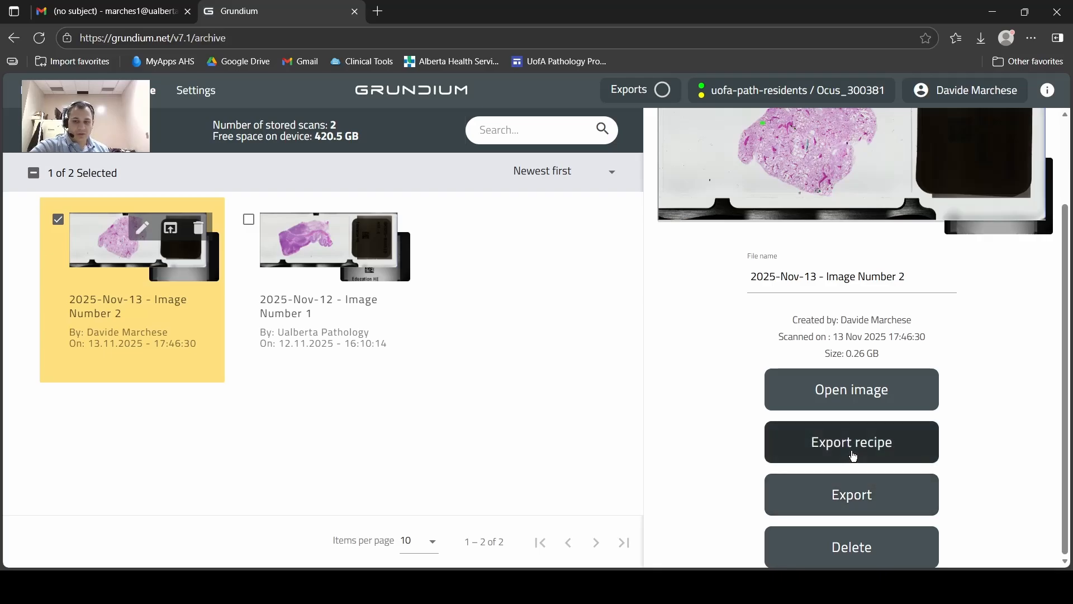
click(850, 445)
click(508, 298)
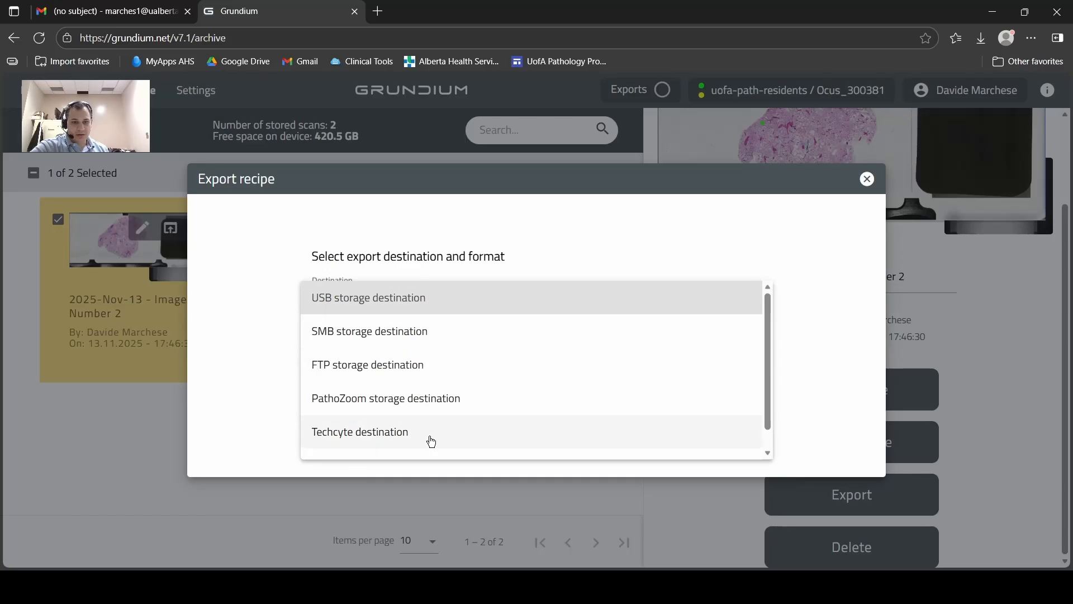
scroll(432, 442, down, 1)
scroll(414, 391, up, 1)
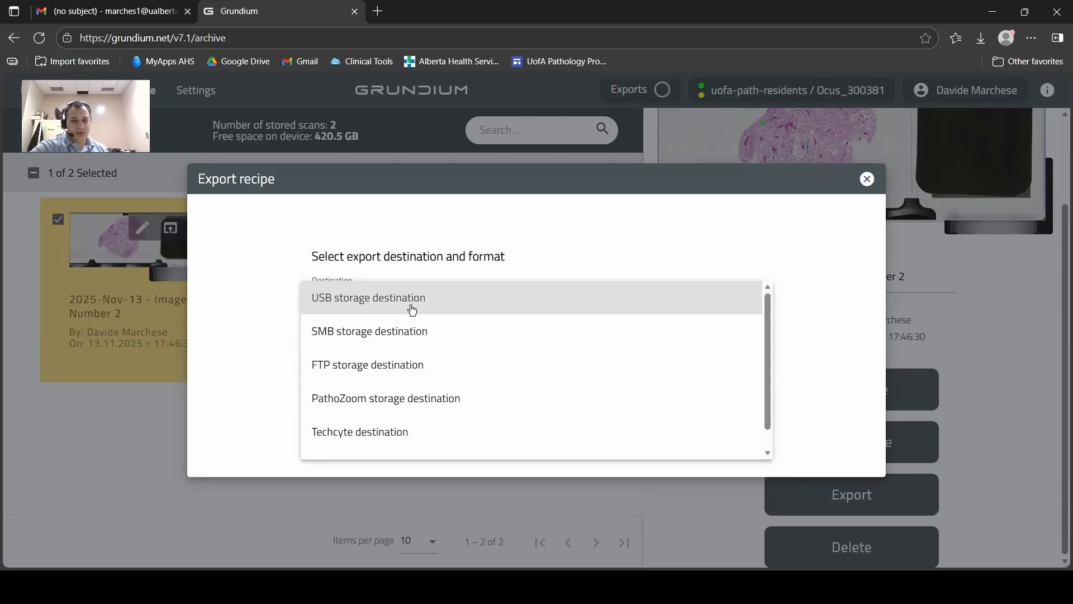
click(412, 306)
click(606, 398)
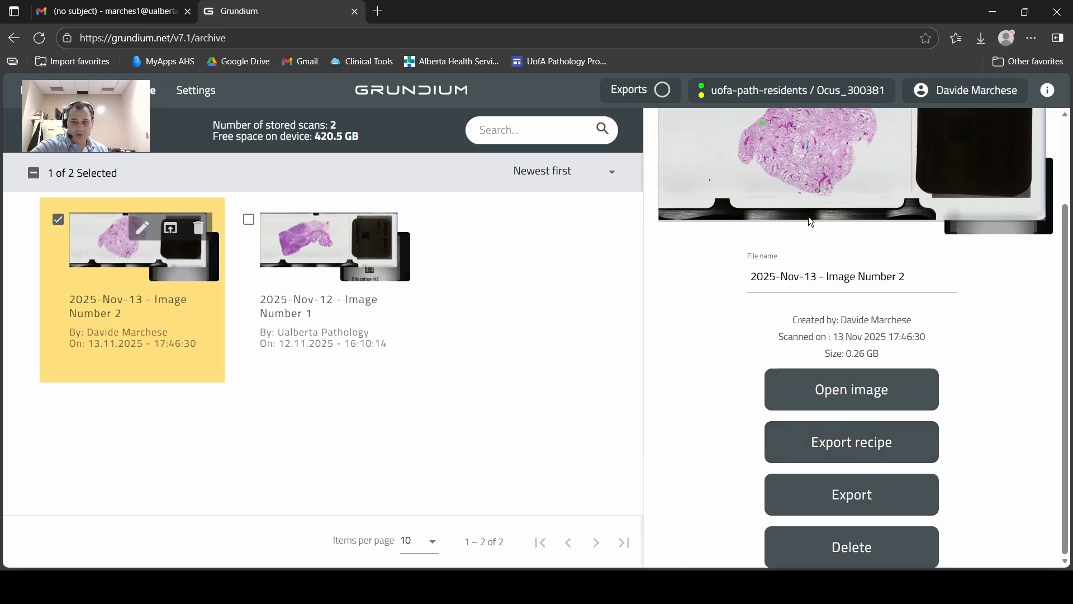
Save an export recipe with the web download destination and export 2025-Nov-13 - Image Number 2.
click(841, 444)
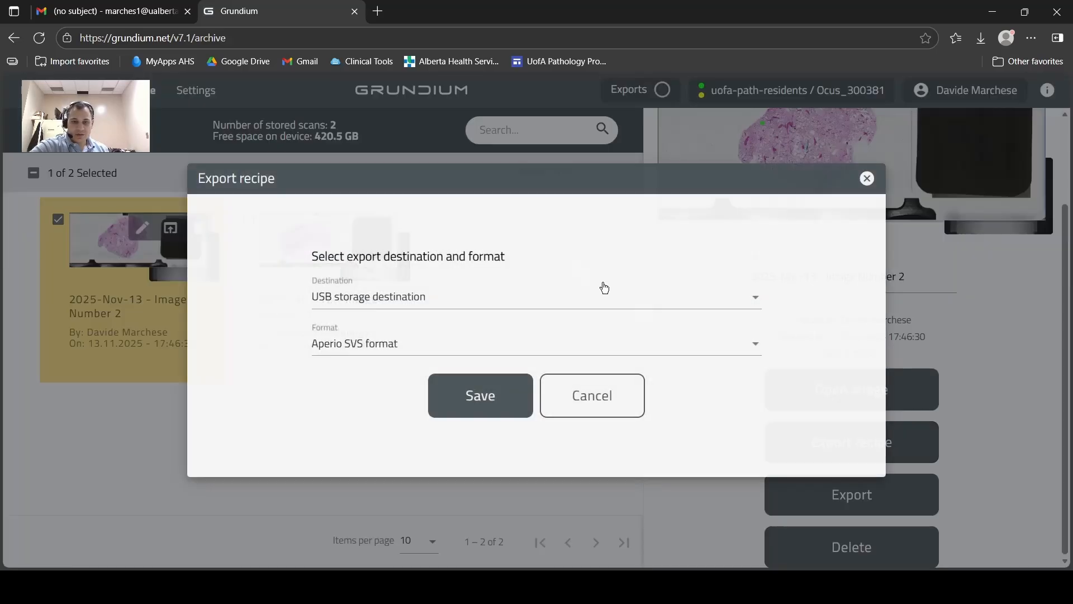
click(587, 308)
scroll(477, 366, down, 1)
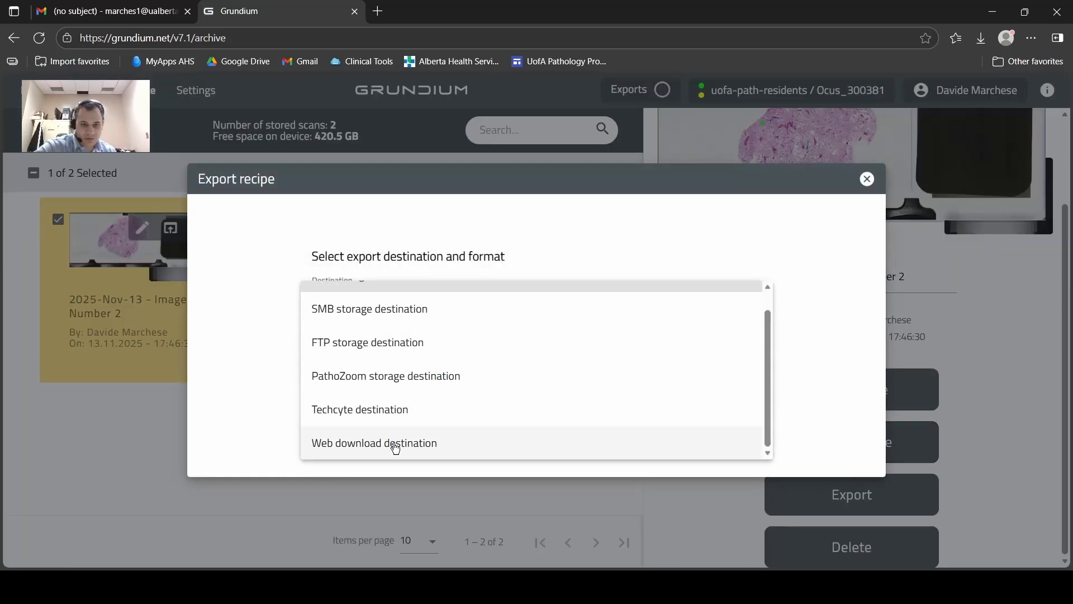
click(395, 444)
click(466, 411)
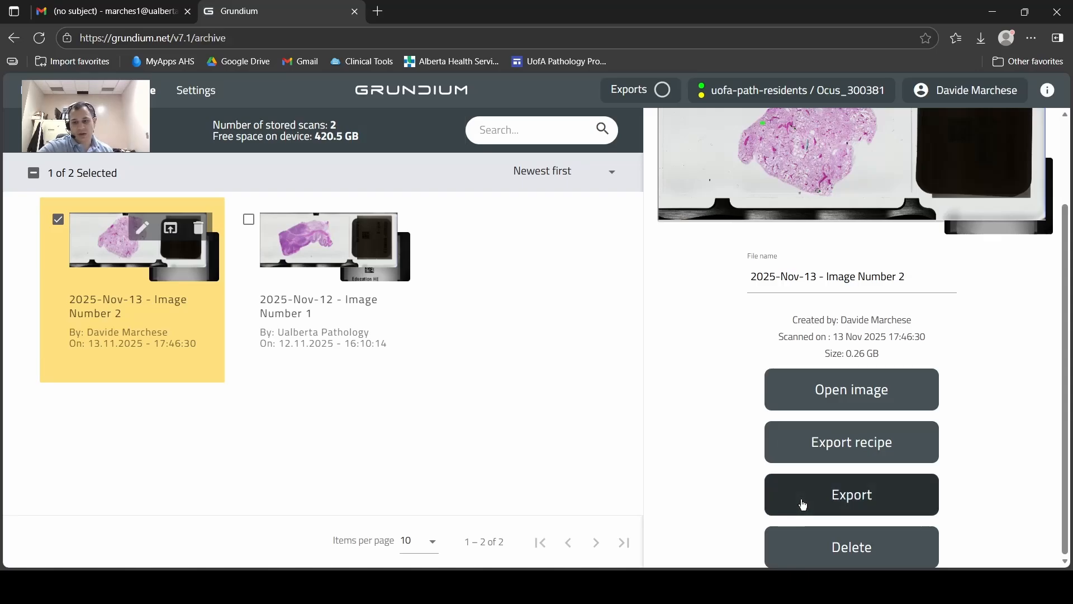
click(803, 503)
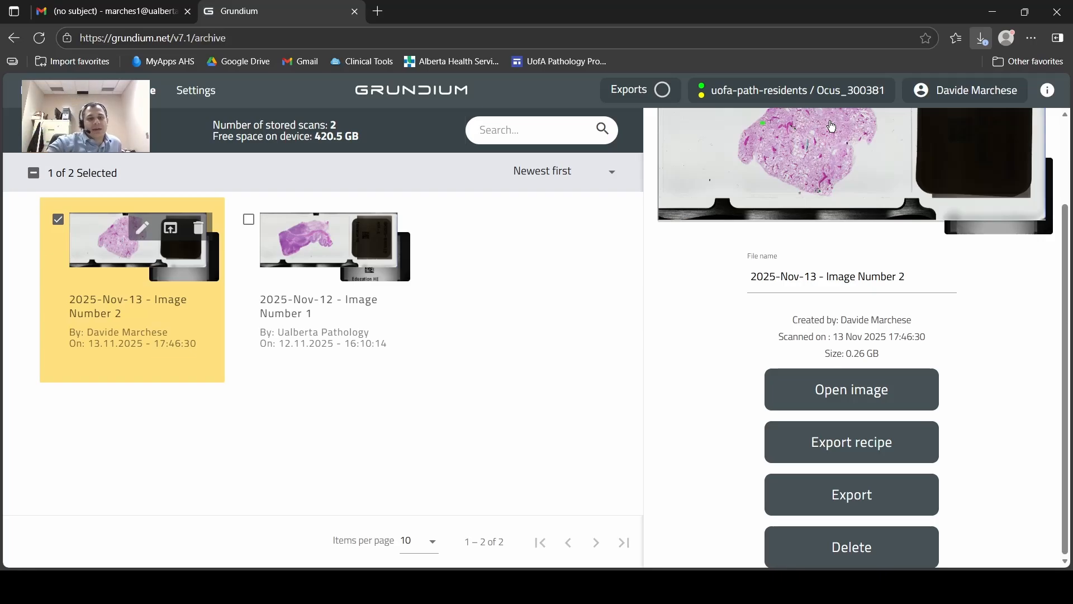
Select the stored scan 2025-Nov-12 - Image Number 1 and open its image.
click(341, 286)
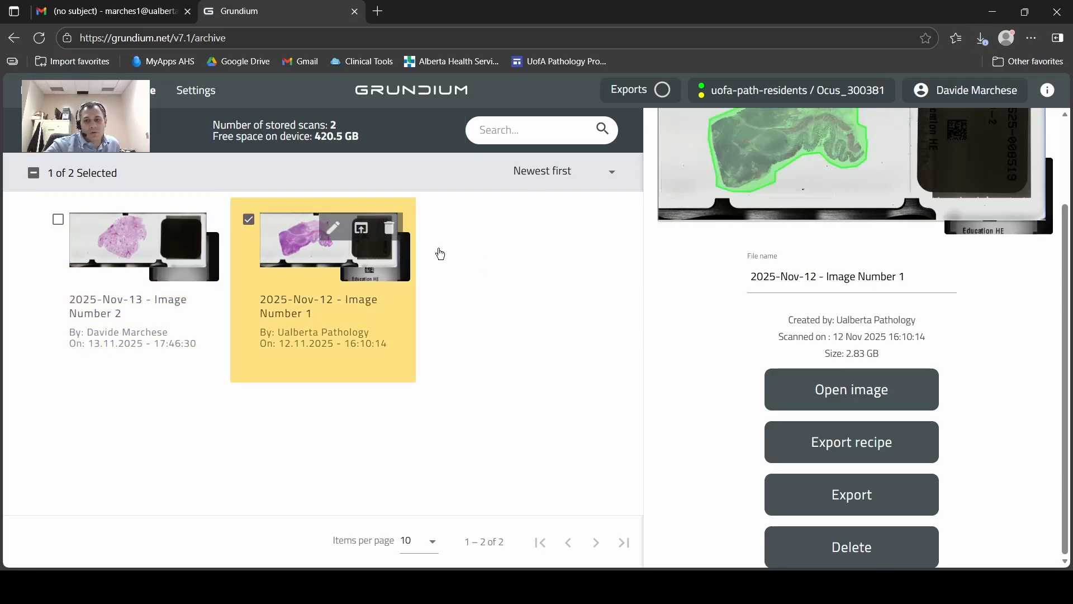
scroll(614, 268, down, 1)
scroll(970, 234, up, 2)
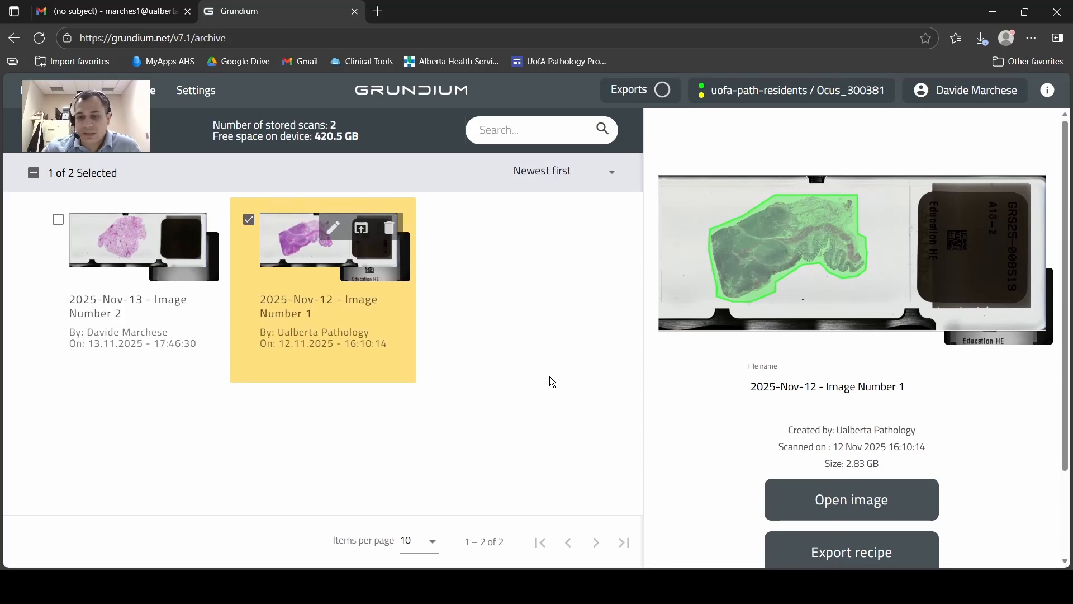
scroll(728, 445, down, 3)
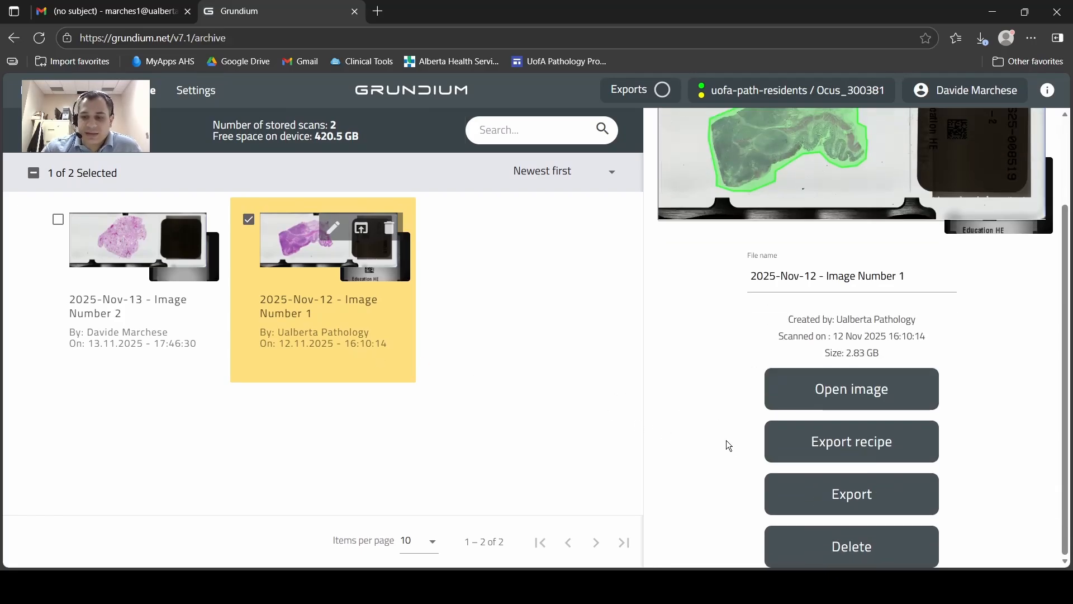
click(836, 391)
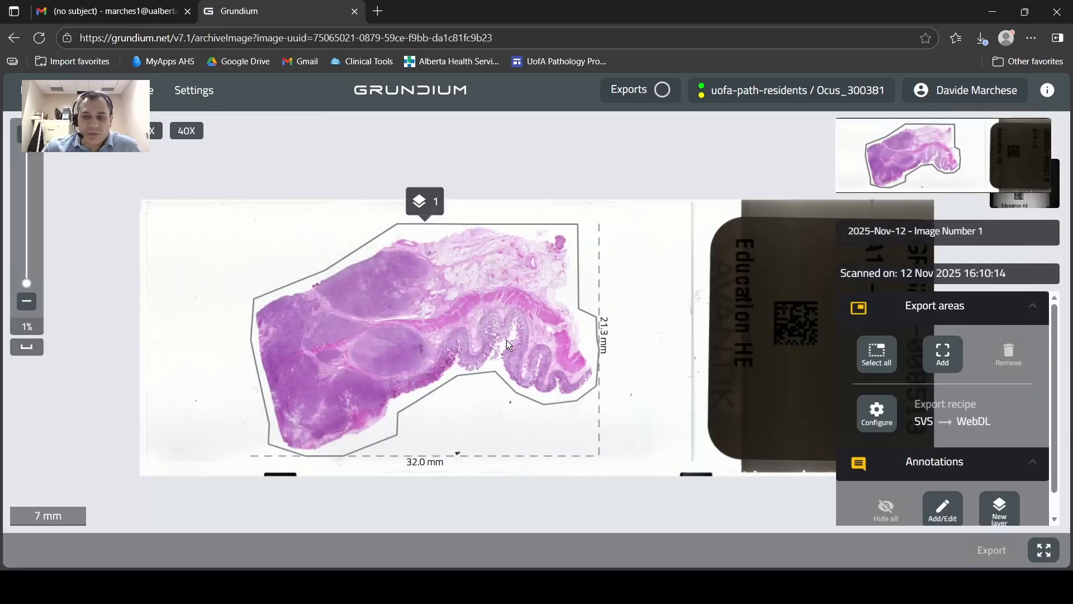
Examine the tissue's glands and individual cells at different magnifications, including the 40X preset.
scroll(506, 340, up, 3)
scroll(423, 320, up, 2)
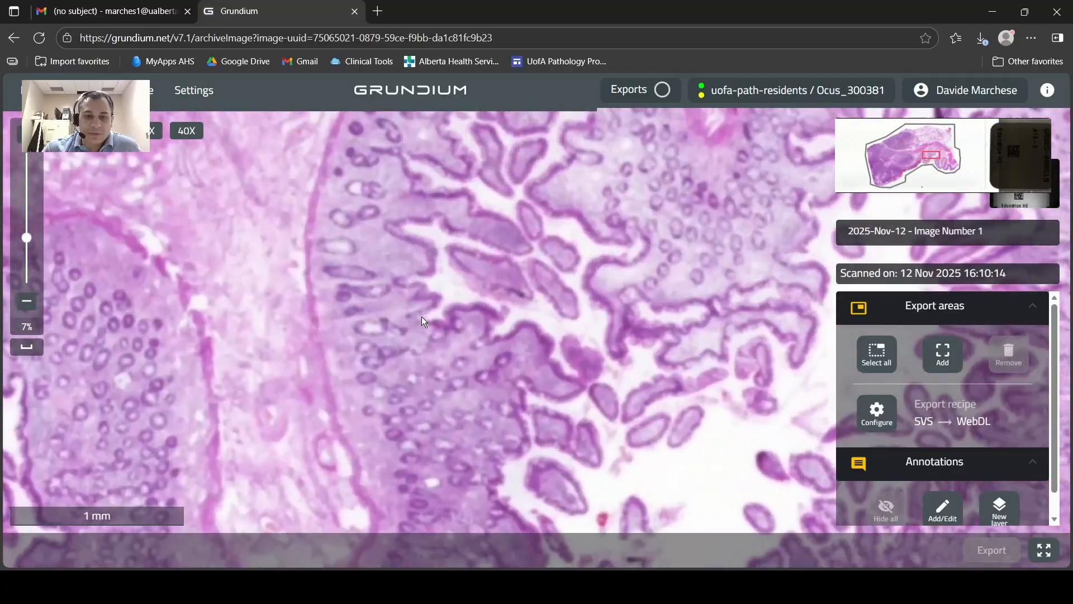
scroll(421, 316, up, 5)
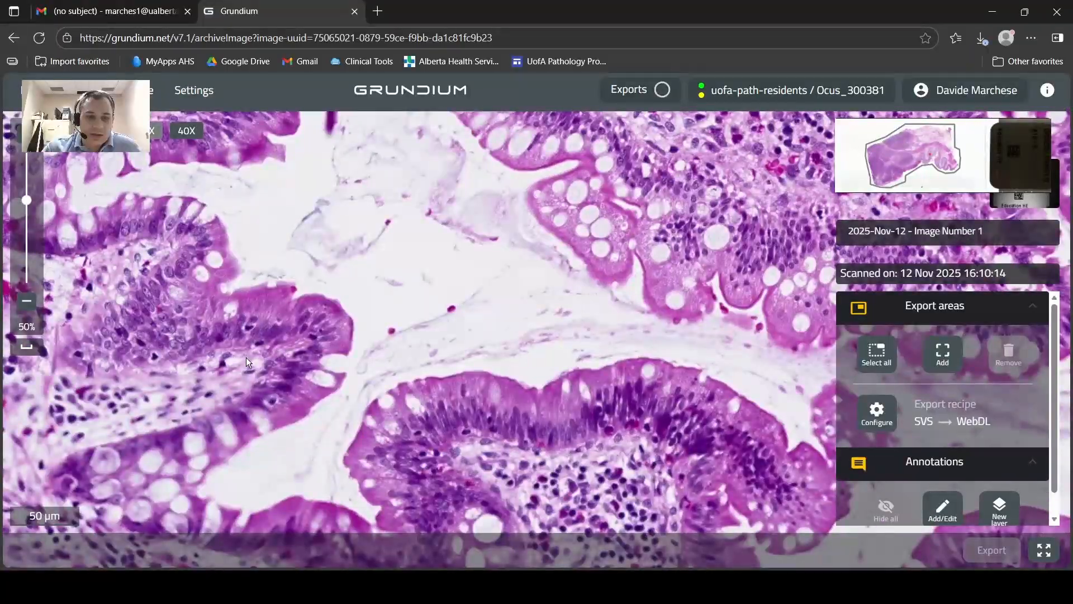
drag(246, 357, 471, 324)
drag(425, 283, 649, 346)
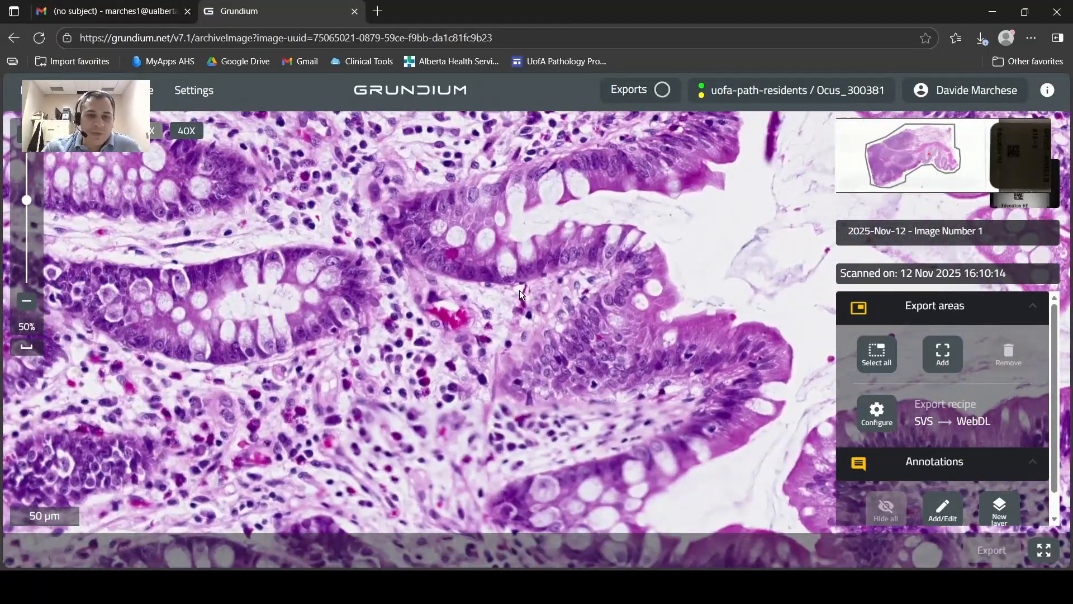
scroll(518, 290, up, 5)
drag(518, 290, 538, 393)
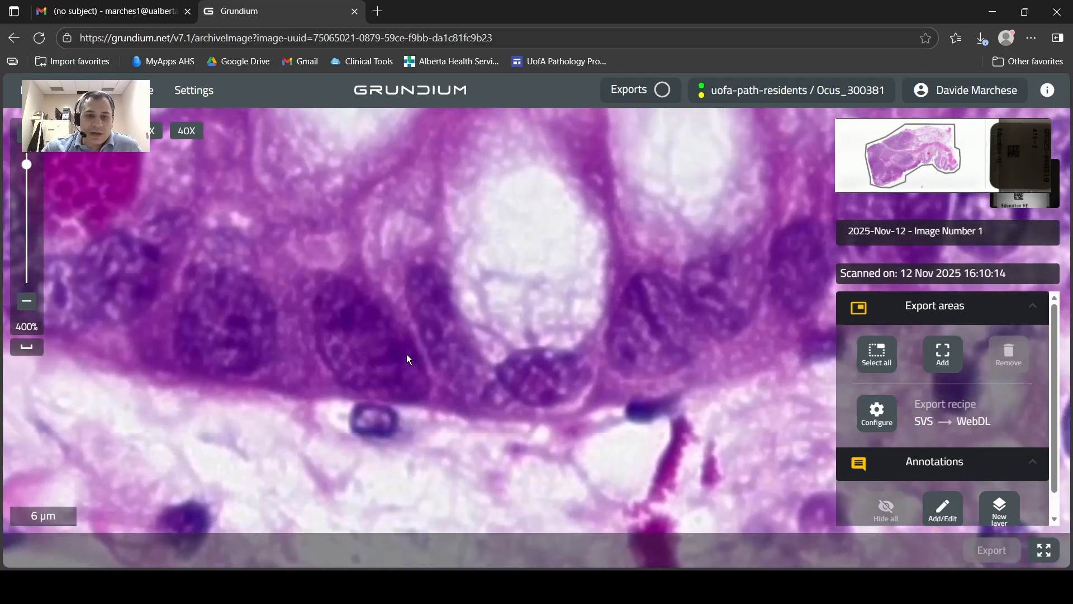
scroll(406, 357, down, 2)
scroll(515, 371, down, 2)
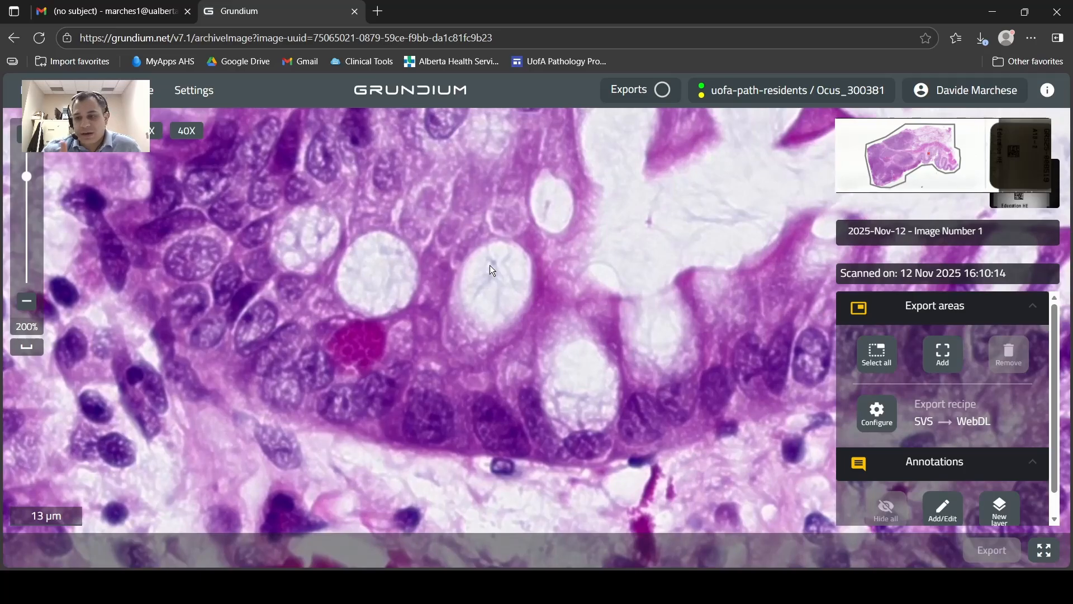
scroll(491, 262, up, 6)
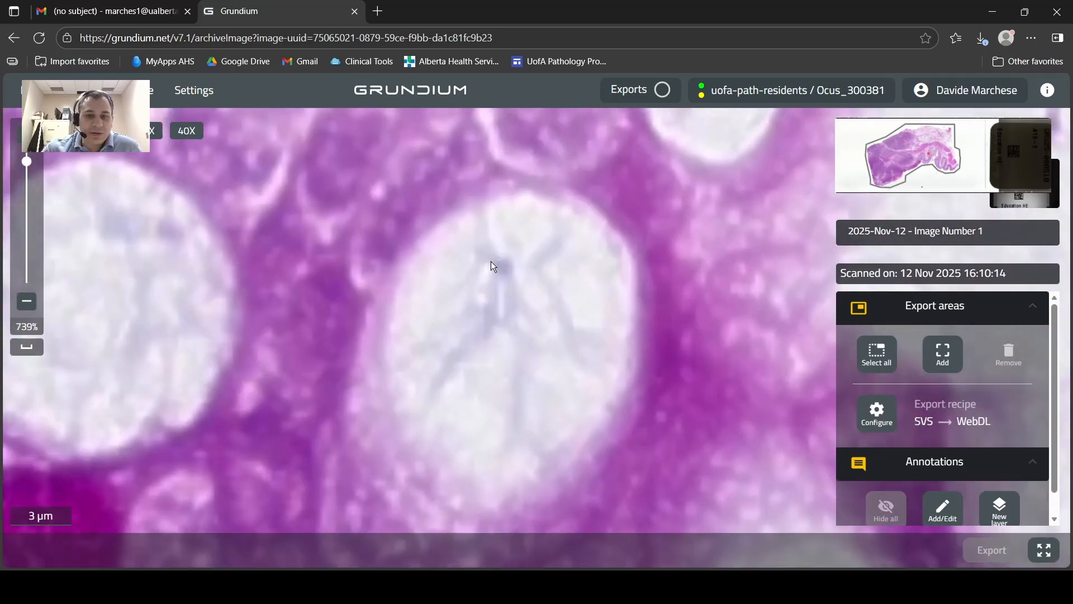
scroll(490, 260, down, 8)
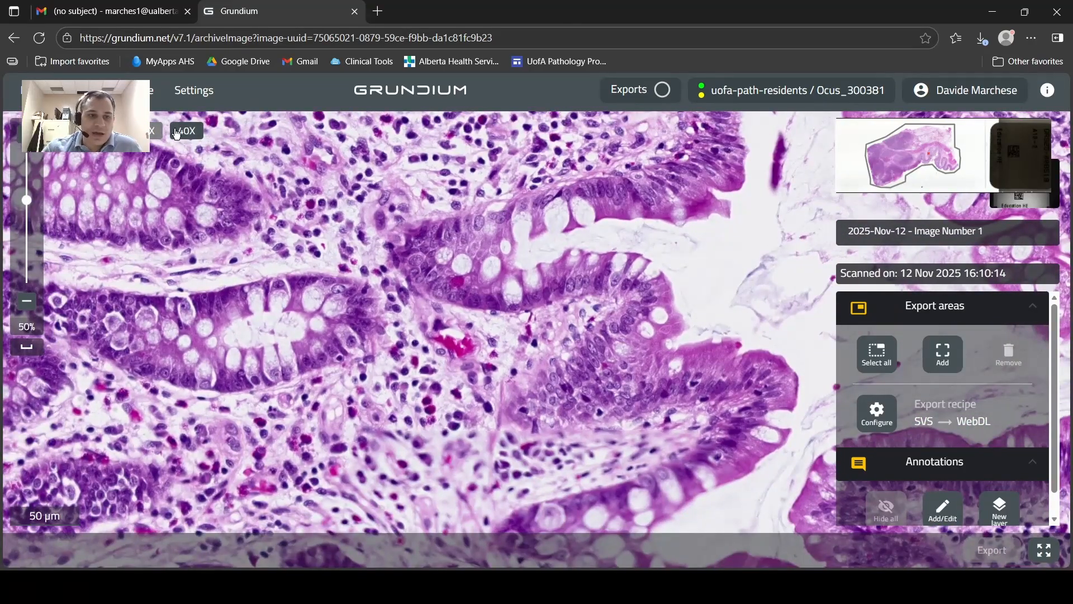
click(177, 133)
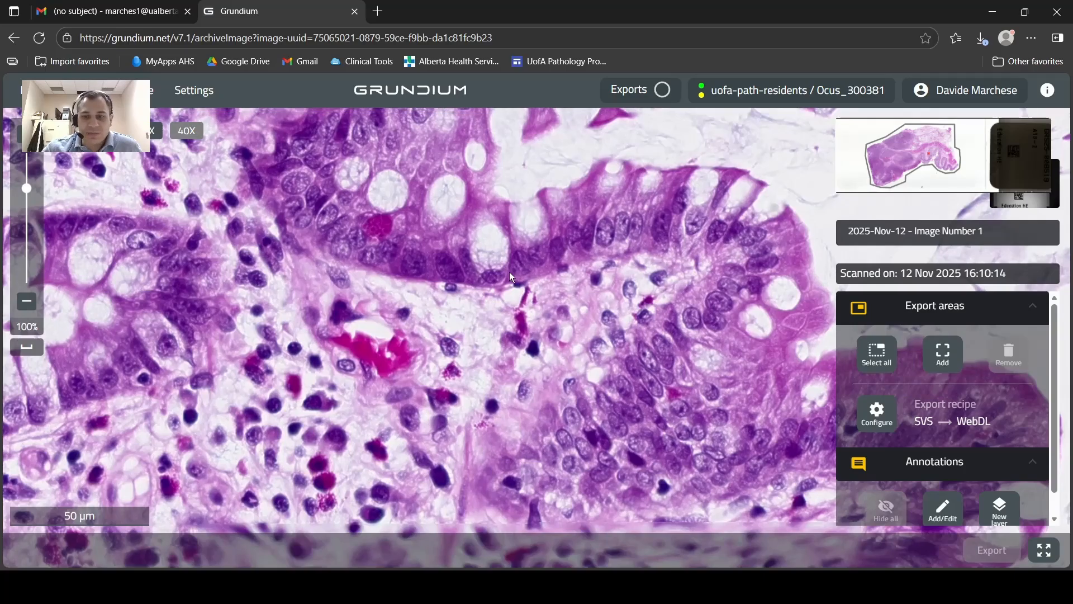
scroll(510, 274, down, 8)
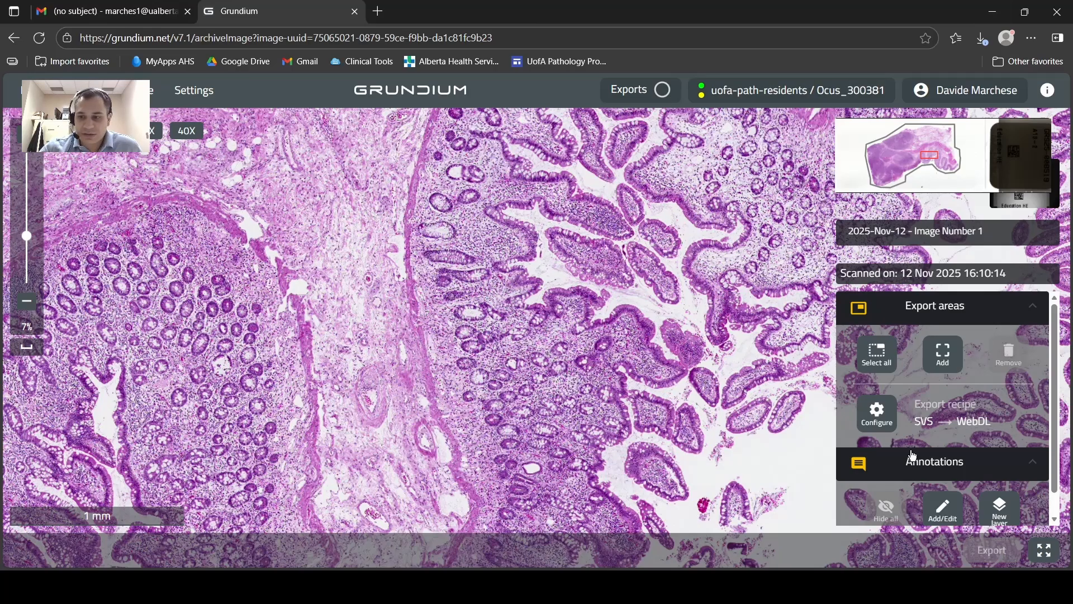
scroll(269, 247, down, 3)
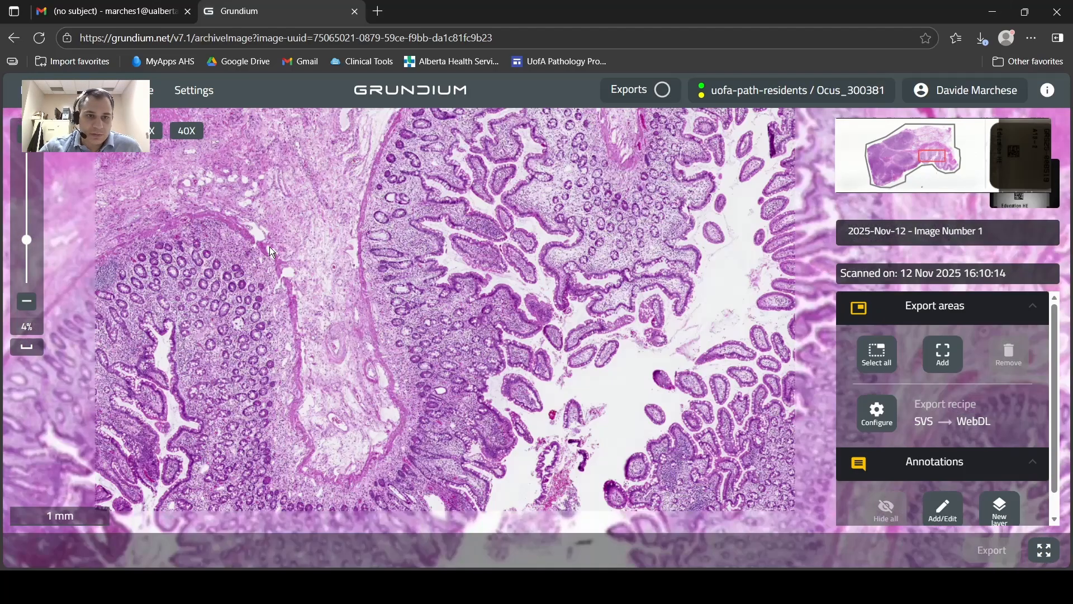
Return to the archive and open the 2025-Nov-13 - Image Number 2 slide from there.
click(134, 91)
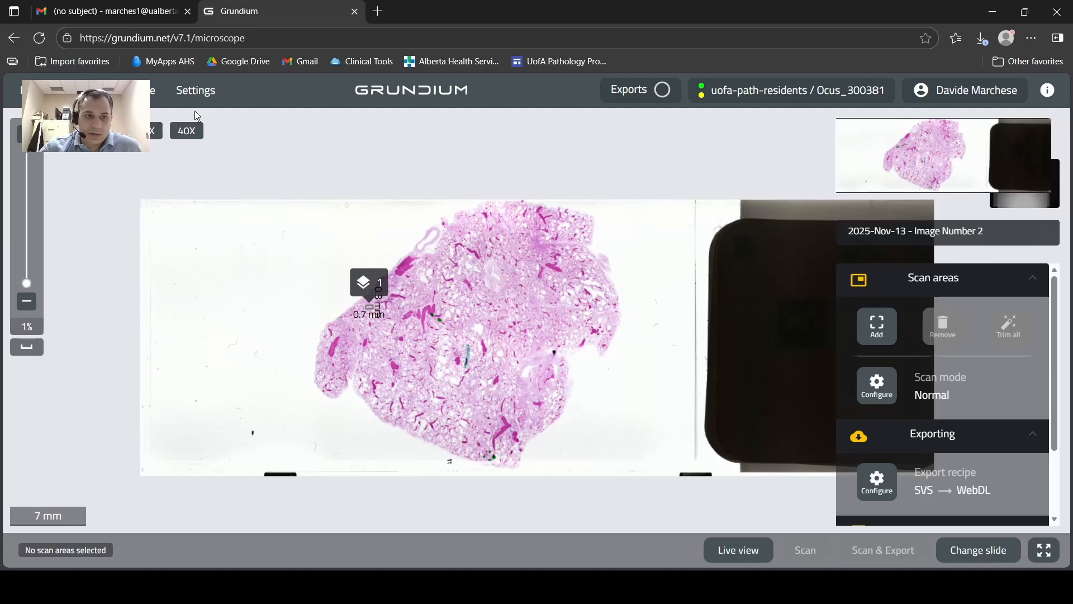
click(192, 91)
click(144, 95)
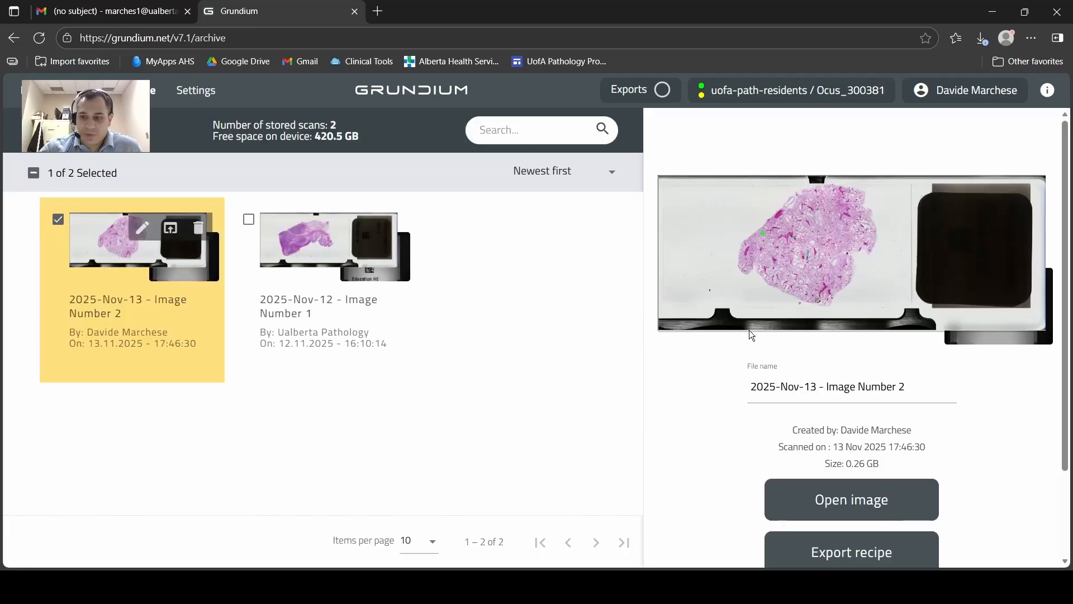
scroll(749, 335, down, 3)
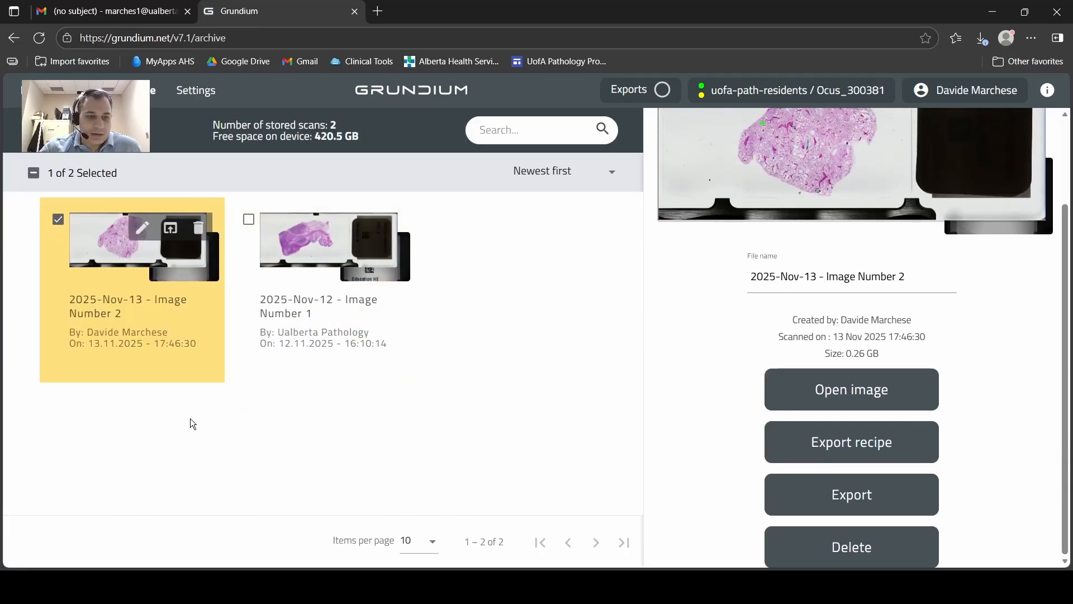
click(170, 227)
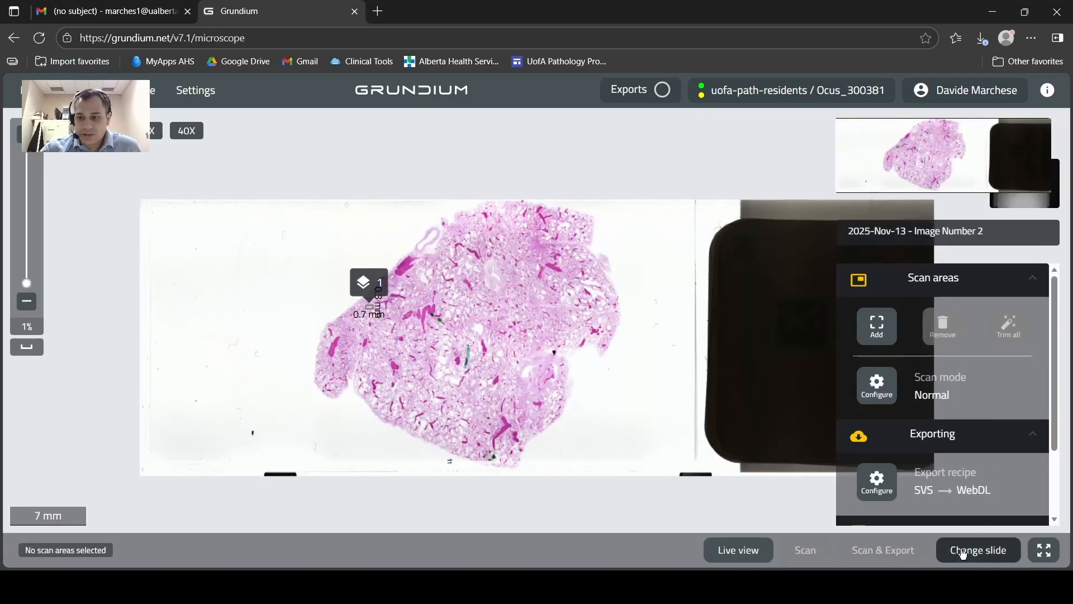
Start changing the slide so the tray is released, and shut down the scanner.
click(962, 553)
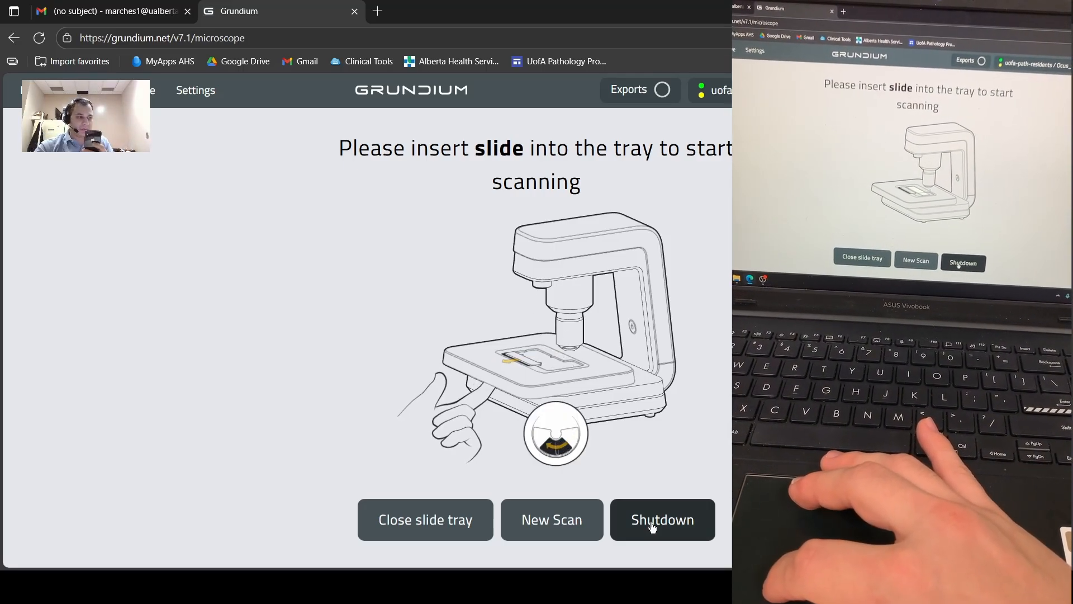
click(652, 523)
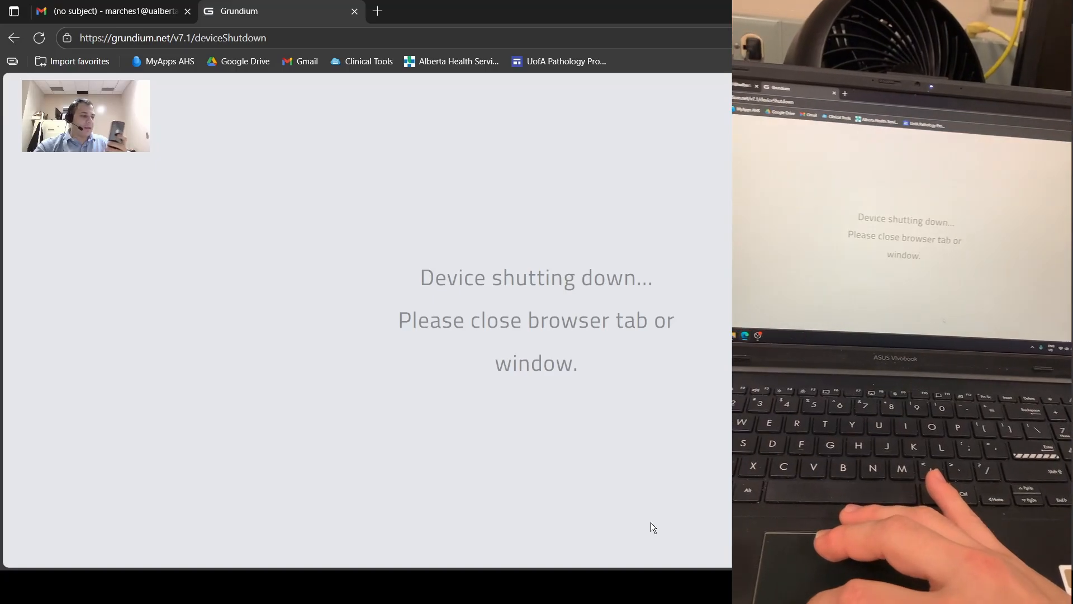